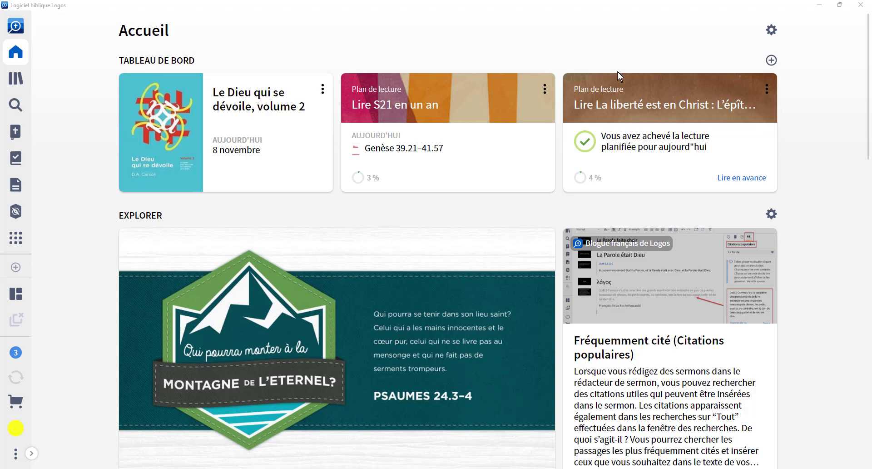
Step: Browse the available study plans and open the plan named Étude biblique inductive
{"action": "left_click", "coordinate": [16, 218]}
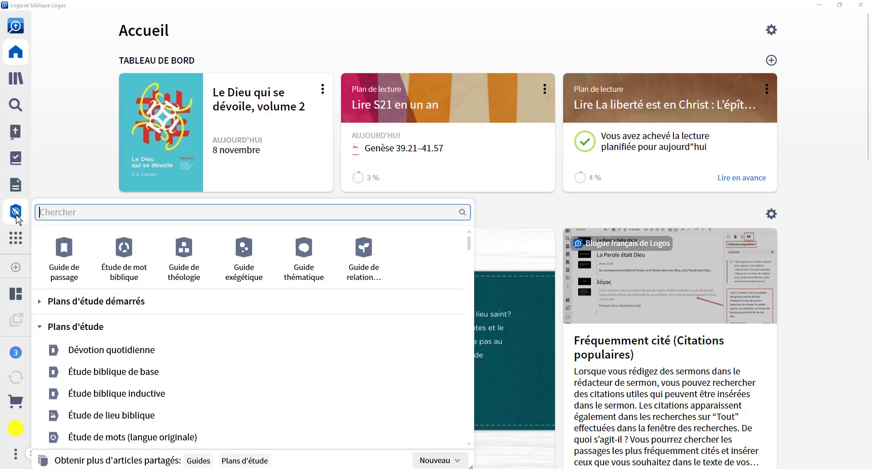
{"action": "left_click", "coordinate": [40, 329]}
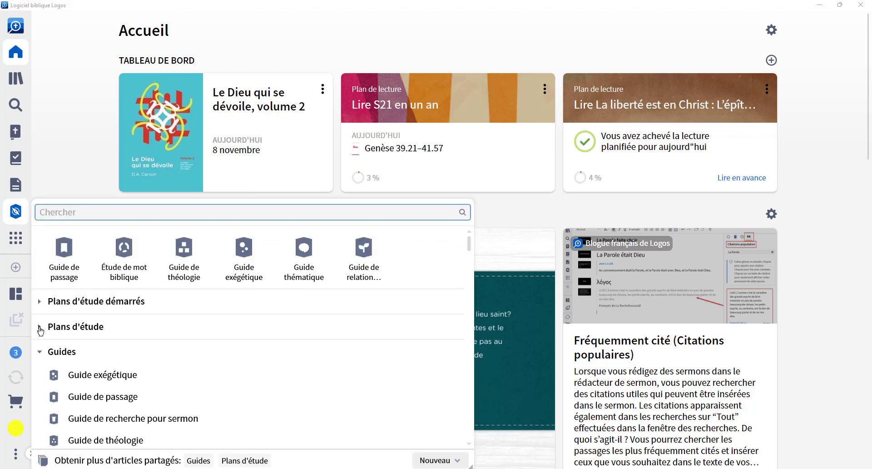
{"action": "left_click", "coordinate": [40, 329]}
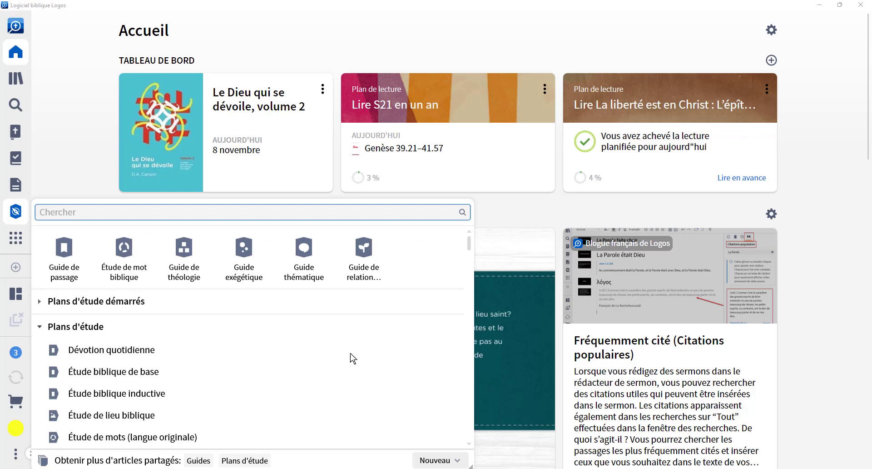
{"action": "scroll", "coordinate": [354, 345], "scroll_direction": "down", "scroll_amount": 3}
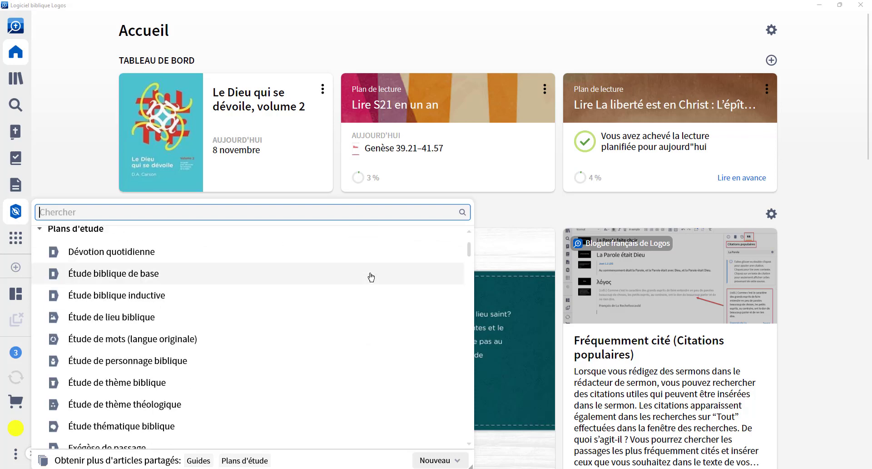
{"action": "scroll", "coordinate": [370, 283], "scroll_direction": "down", "scroll_amount": 1}
{"action": "scroll", "coordinate": [396, 295], "scroll_direction": "down", "scroll_amount": 1}
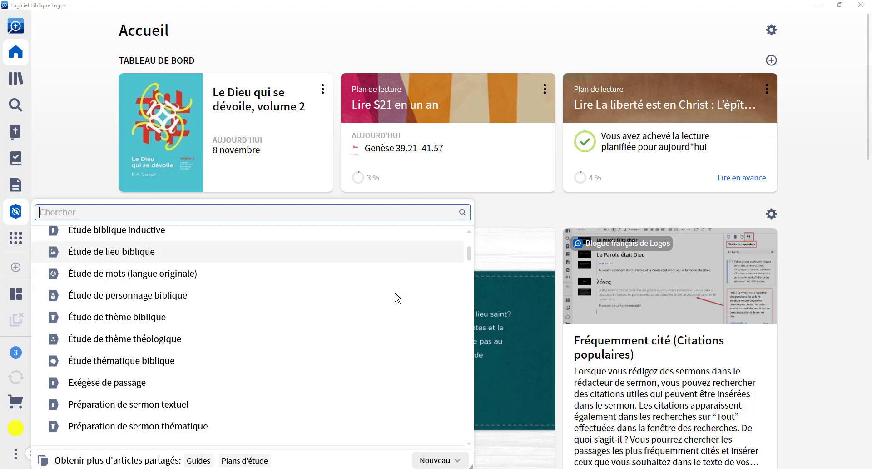
{"action": "scroll", "coordinate": [398, 297], "scroll_direction": "down", "scroll_amount": 2}
{"action": "scroll", "coordinate": [392, 301], "scroll_direction": "up", "scroll_amount": 4}
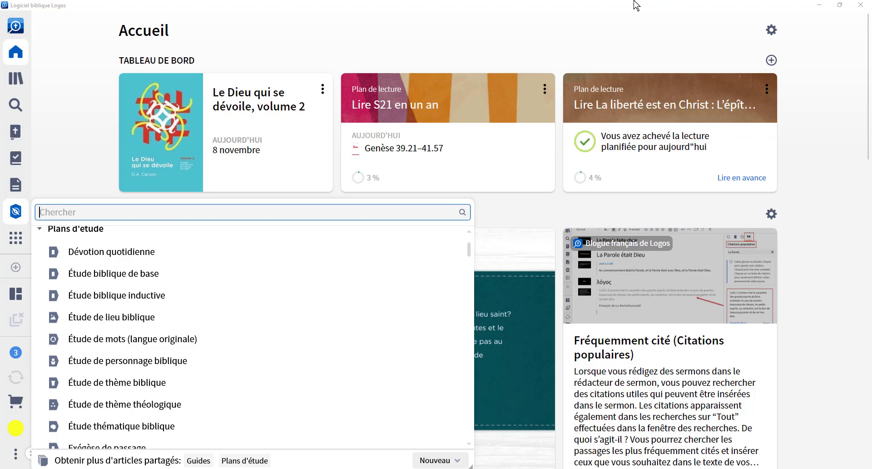
{"action": "left_click", "coordinate": [105, 300]}
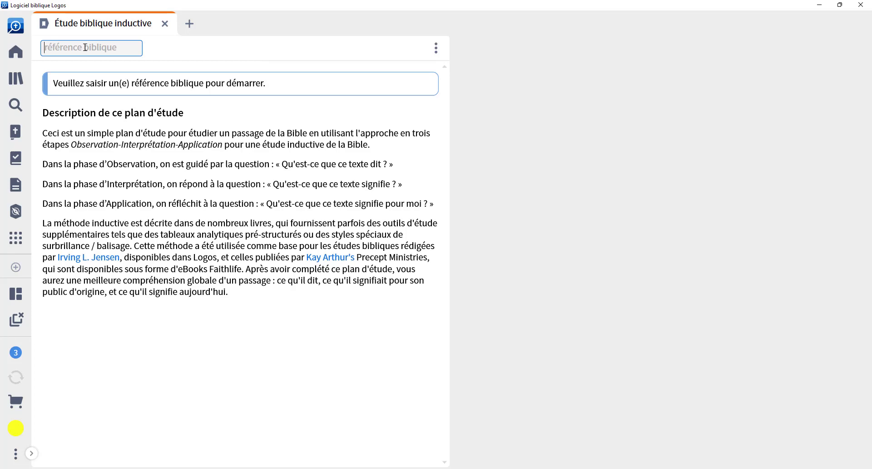
{"action": "type", "text": "Ps"}
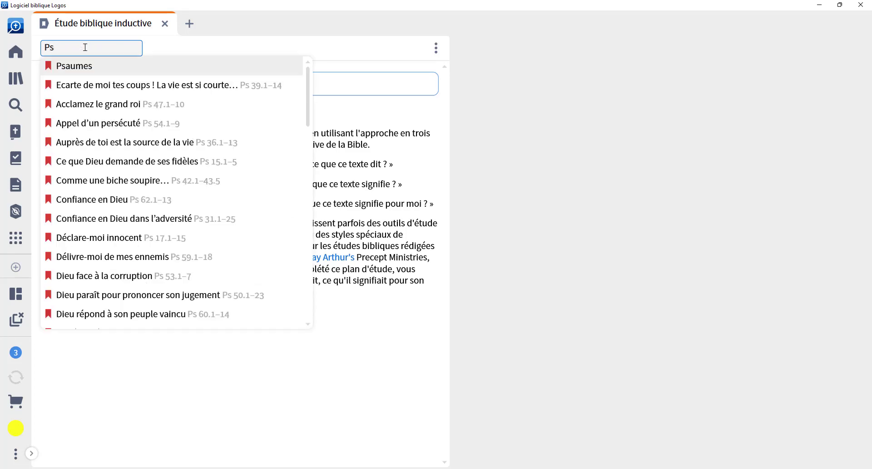
{"action": "type", "text": " 23"}
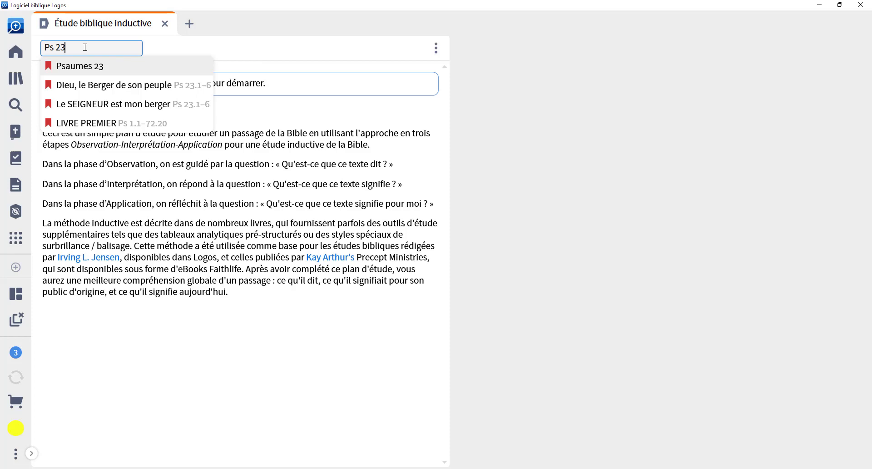
{"action": "key", "text": "BackSpace"}
{"action": "key", "text": "BackSpace"}
{"action": "key", "text": "BackSpace"}
{"action": "key", "text": "BackSpace"}
{"action": "key", "text": "BackSpace"}
Step: Search the plan's Bible references for Mt 13 and start the study on Parabole du semeur, Mt 13.1–23
{"action": "type", "text": "Mt 13"}
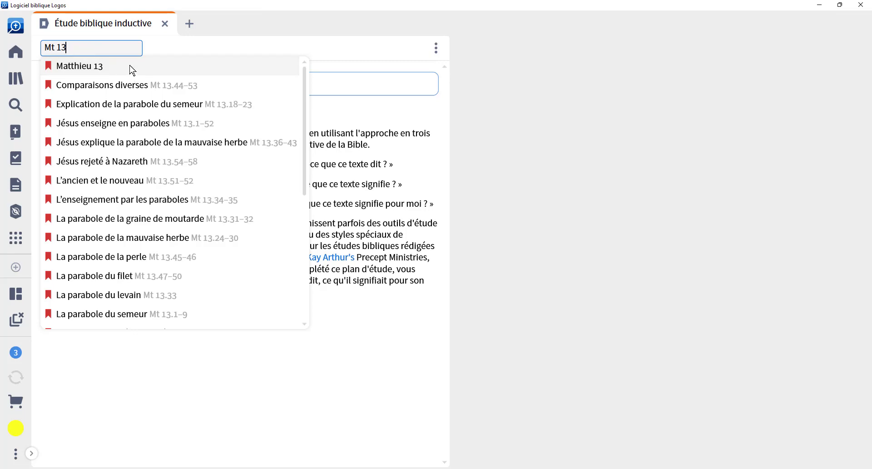
{"action": "scroll", "coordinate": [222, 264], "scroll_direction": "down", "scroll_amount": 5}
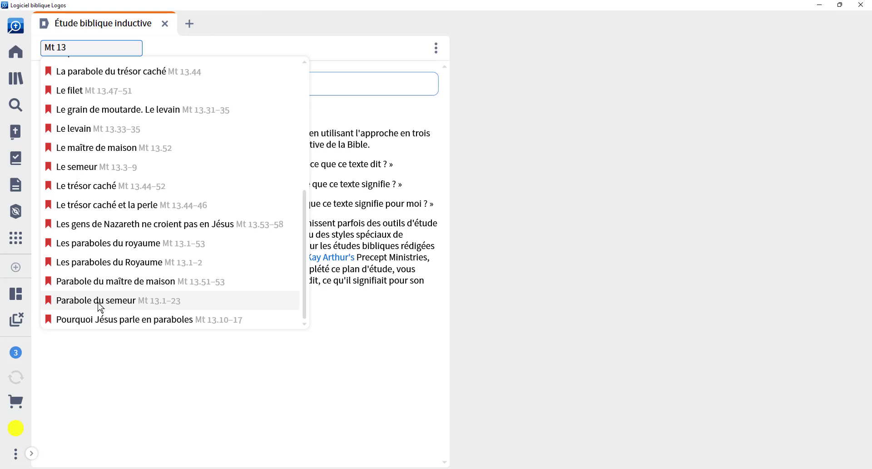
{"action": "left_click", "coordinate": [113, 302]}
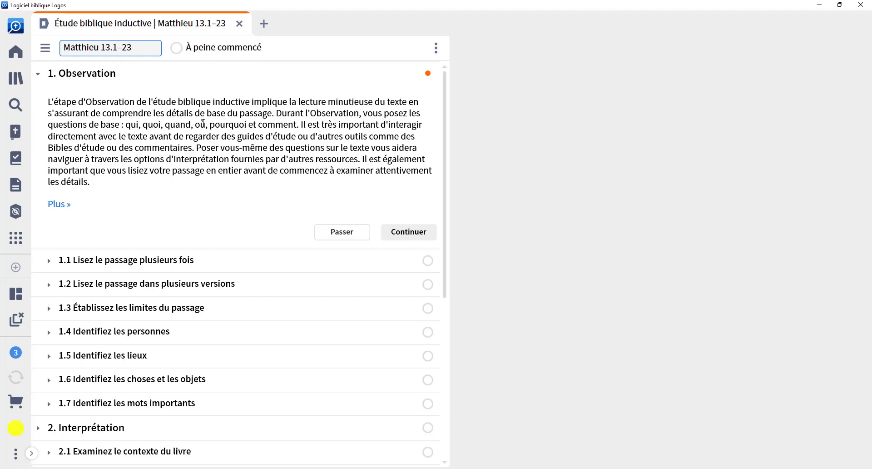
Step: Examine the Observation stage's detailed objectives, explanation and further reading, along with the list of numbered study steps
{"action": "left_click", "coordinate": [65, 204]}
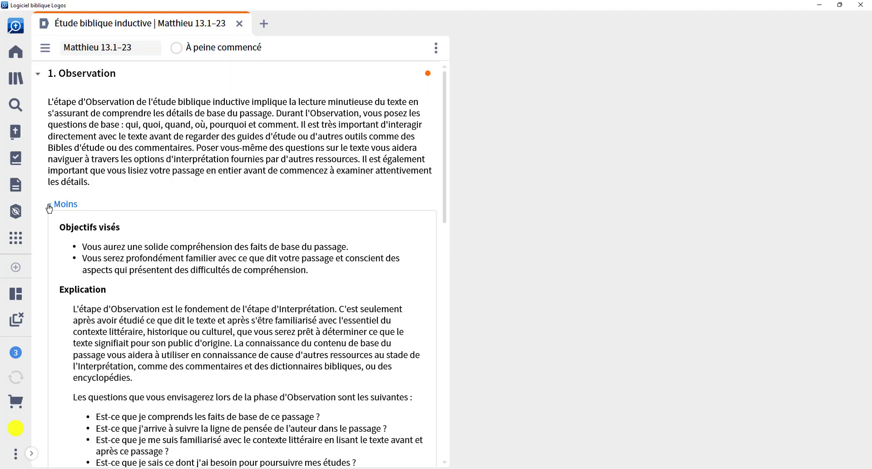
{"action": "scroll", "coordinate": [199, 228], "scroll_direction": "down", "scroll_amount": 8}
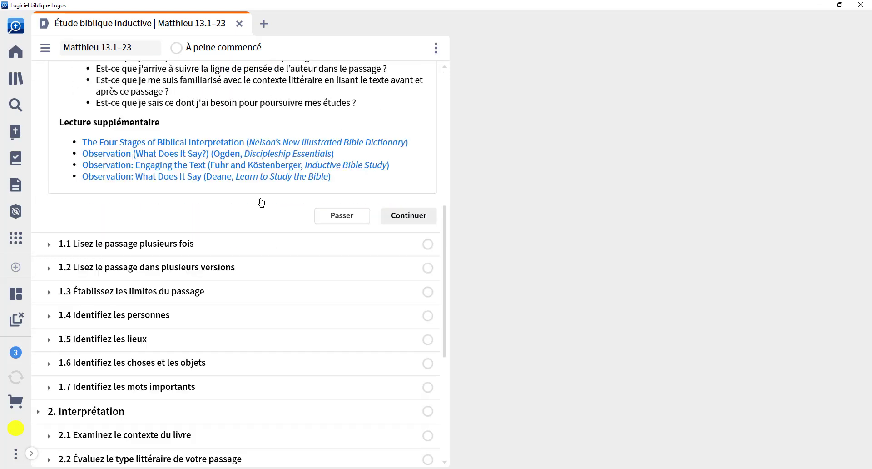
{"action": "scroll", "coordinate": [221, 164], "scroll_direction": "up", "scroll_amount": 3}
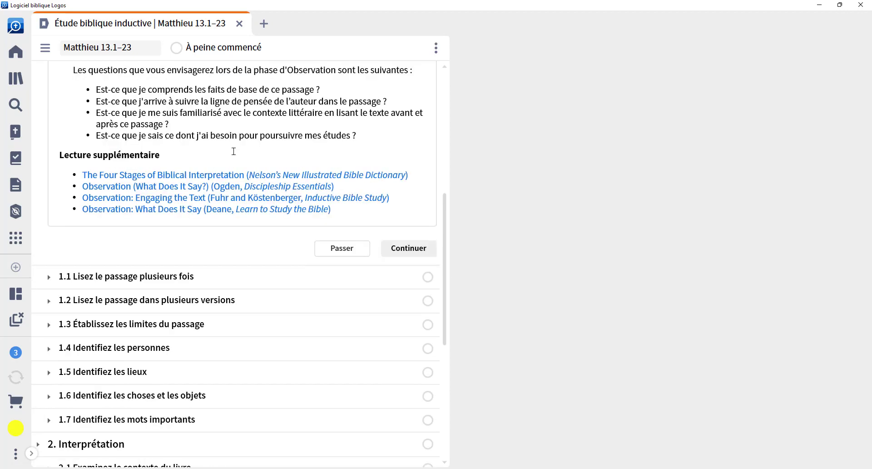
{"action": "scroll", "coordinate": [221, 163], "scroll_direction": "up", "scroll_amount": 7}
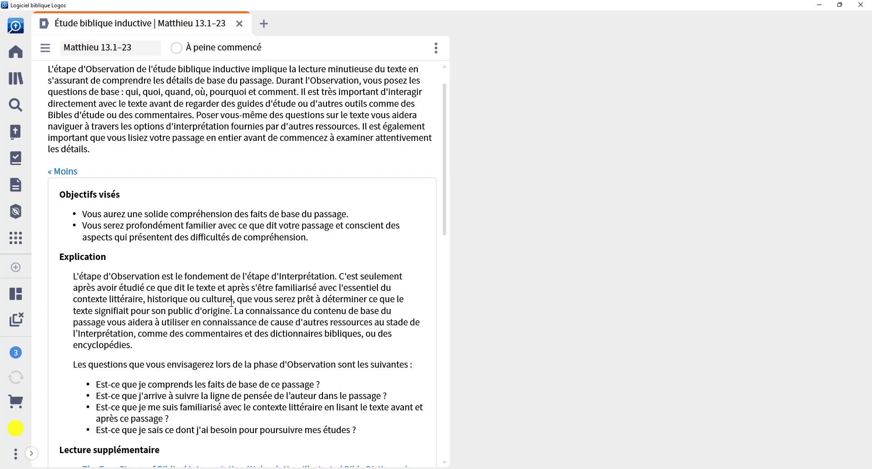
{"action": "scroll", "coordinate": [247, 227], "scroll_direction": "up", "scroll_amount": 1}
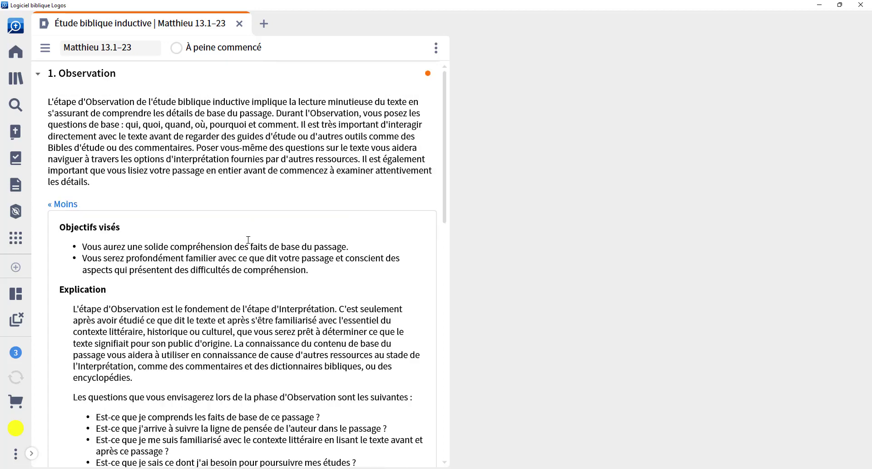
{"action": "scroll", "coordinate": [283, 226], "scroll_direction": "down", "scroll_amount": 9}
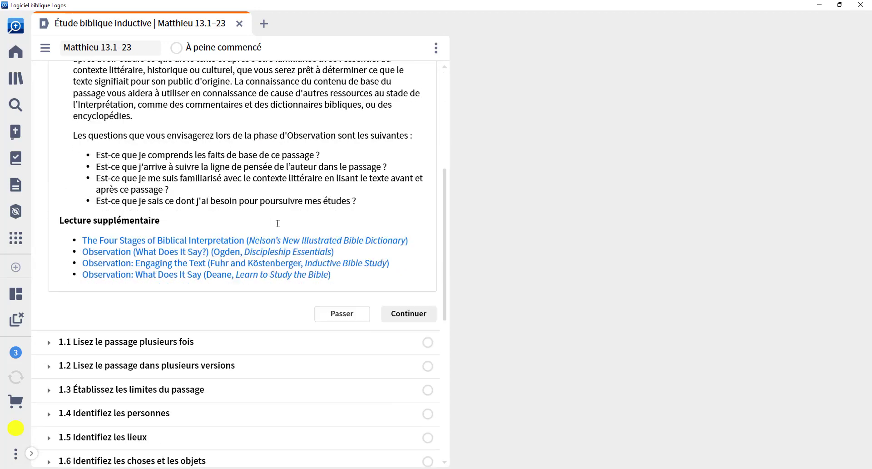
{"action": "scroll", "coordinate": [287, 134], "scroll_direction": "up", "scroll_amount": 7}
{"action": "scroll", "coordinate": [260, 243], "scroll_direction": "up", "scroll_amount": 2}
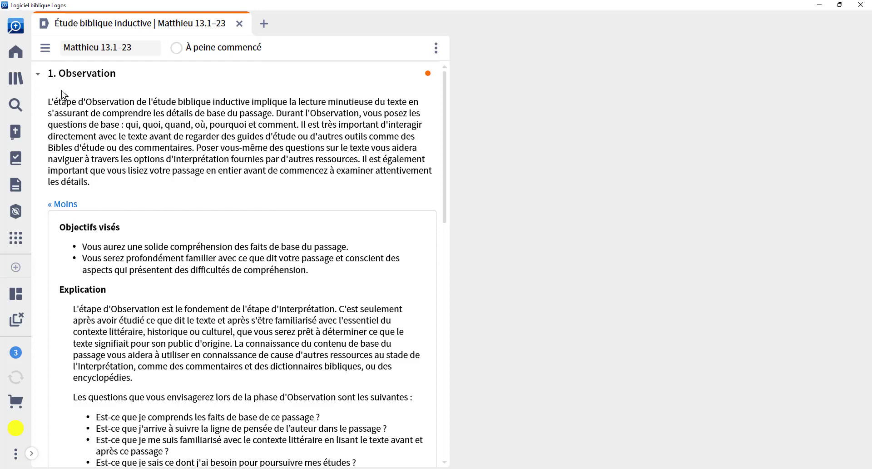
{"action": "scroll", "coordinate": [278, 148], "scroll_direction": "down", "scroll_amount": 3}
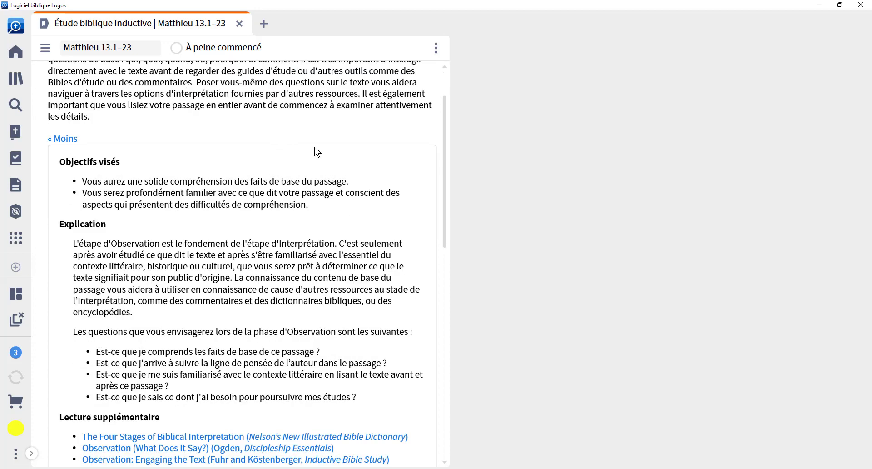
{"action": "scroll", "coordinate": [317, 152], "scroll_direction": "down", "scroll_amount": 12}
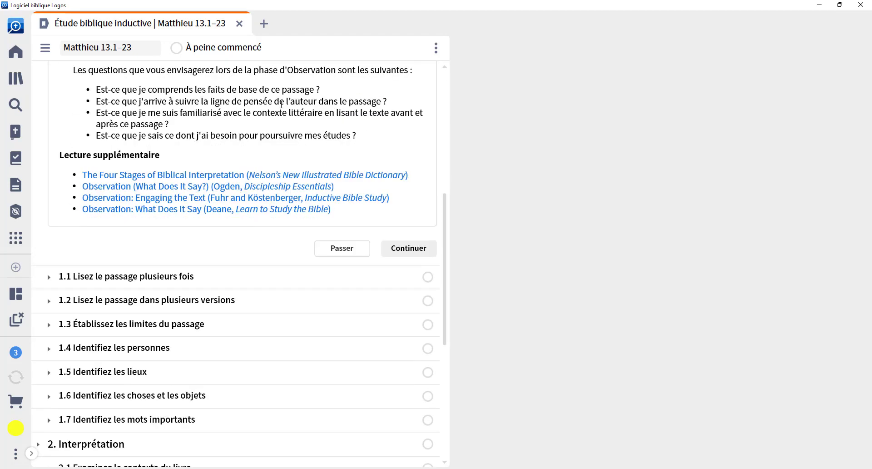
{"action": "scroll", "coordinate": [281, 104], "scroll_direction": "down", "scroll_amount": 4}
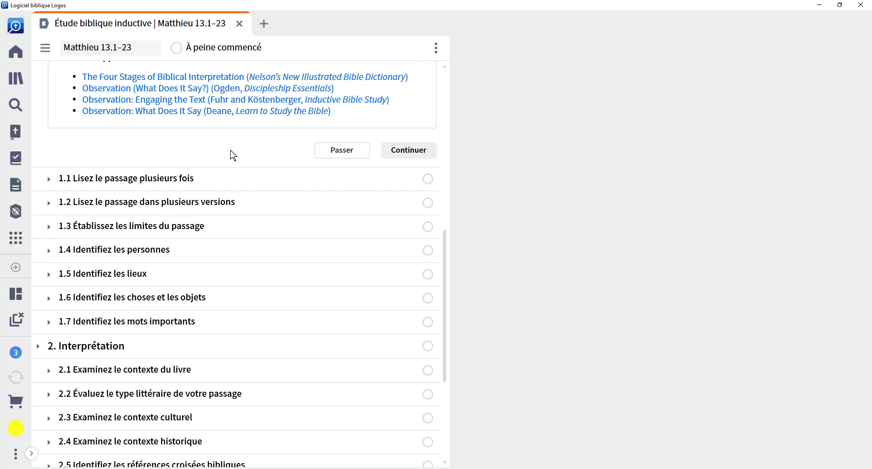
{"action": "scroll", "coordinate": [232, 150], "scroll_direction": "down", "scroll_amount": 3}
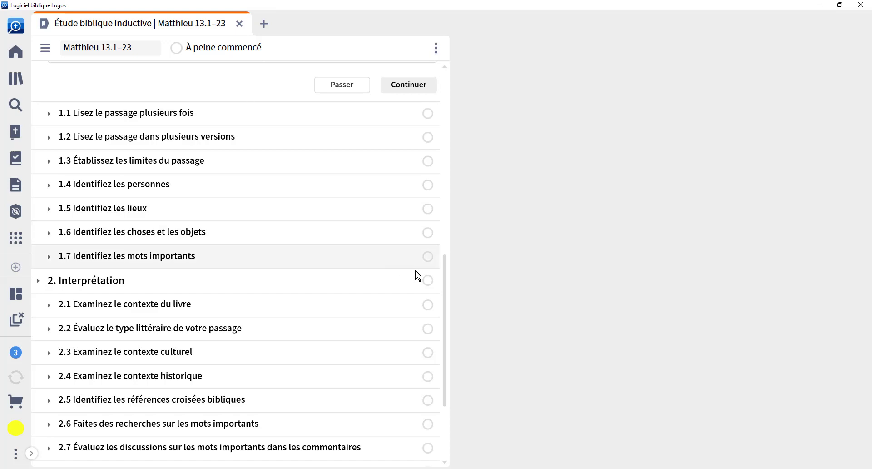
{"action": "left_click_drag", "start_coordinate": [444, 303], "coordinate": [479, 123]}
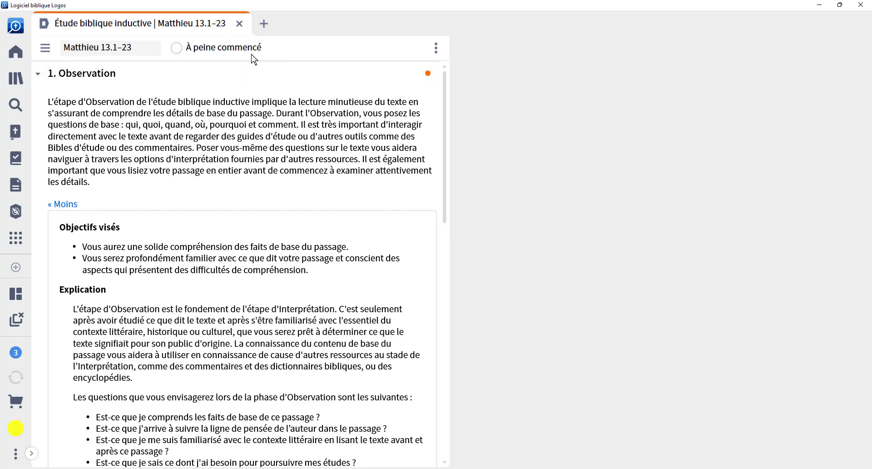
Step: Review the plan's outline with Observation, Interprétation and Application expanded, and hide the outline again
{"action": "left_click", "coordinate": [44, 54]}
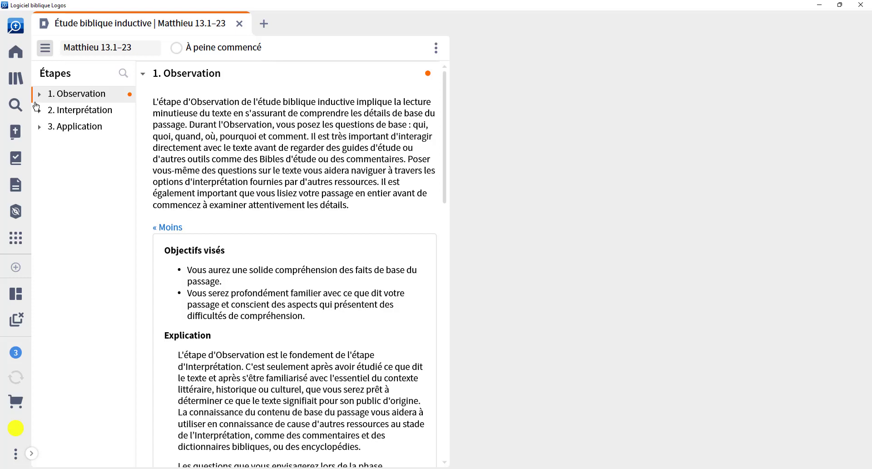
{"action": "left_click", "coordinate": [39, 94]}
{"action": "left_click", "coordinate": [40, 224]}
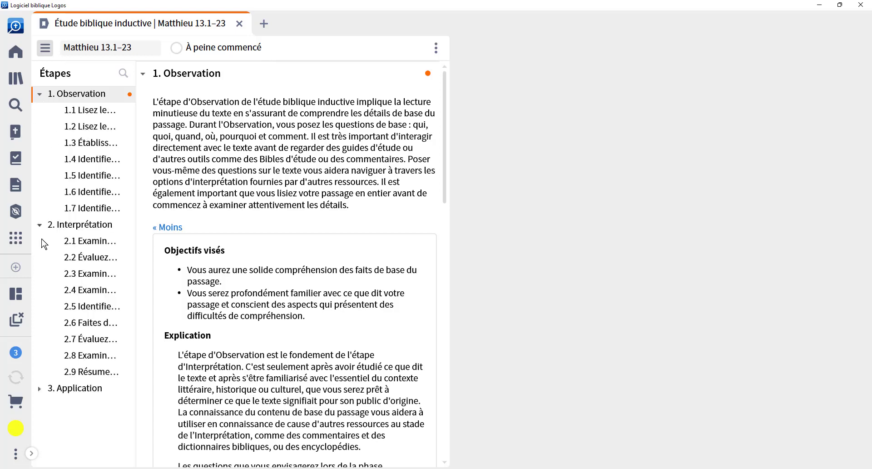
{"action": "left_click", "coordinate": [39, 388]}
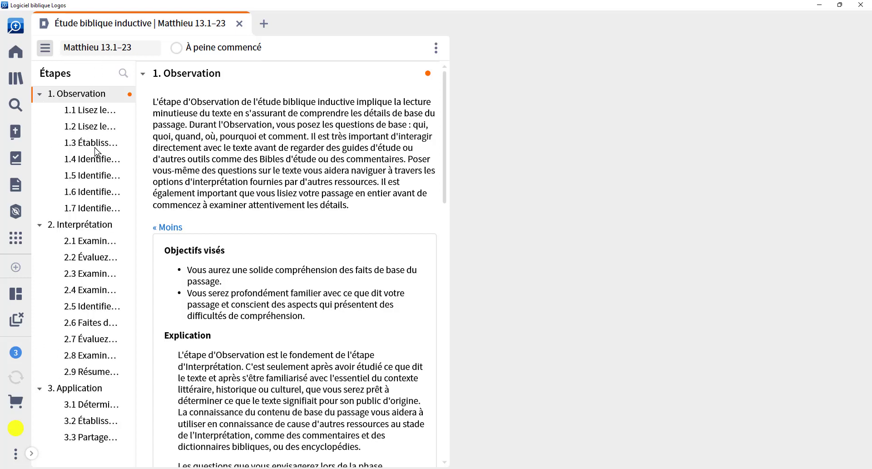
{"action": "left_click", "coordinate": [49, 56]}
Step: Skip the Observation introduction and look over the extra details of step 1.1 Lisez le passage plusieurs fois
{"action": "scroll", "coordinate": [245, 254], "scroll_direction": "down", "scroll_amount": 5}
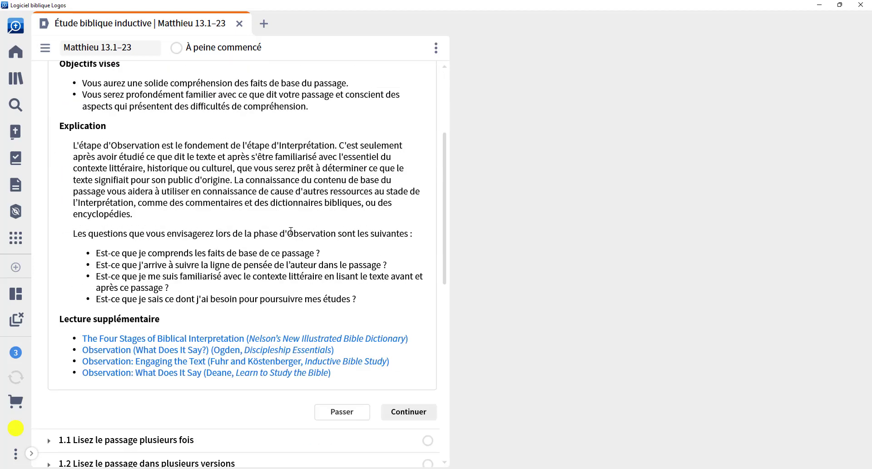
{"action": "left_click", "coordinate": [333, 419]}
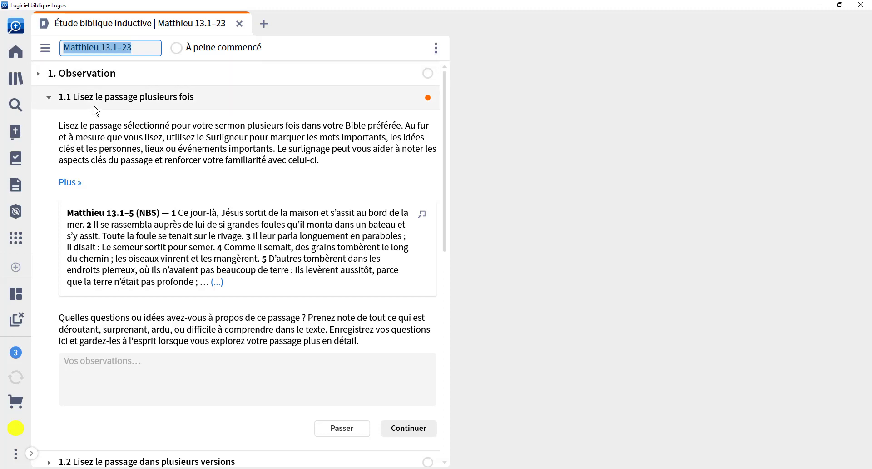
{"action": "left_click", "coordinate": [66, 183]}
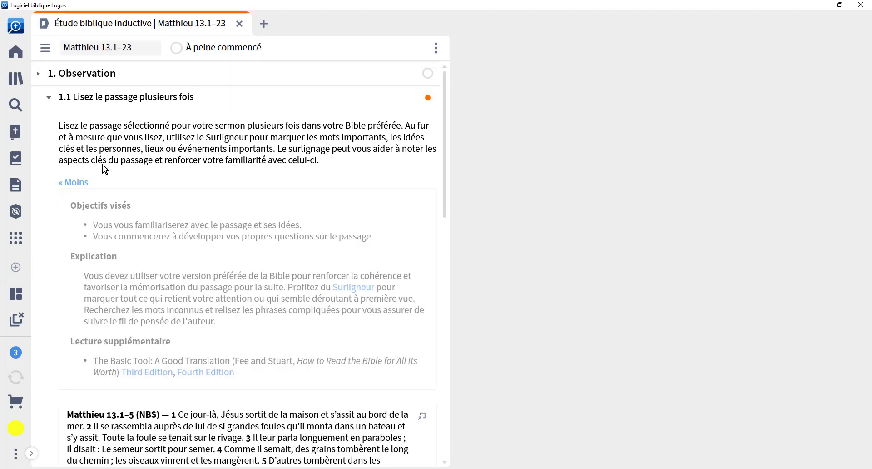
{"action": "left_click", "coordinate": [69, 183]}
Step: Open the step 1.1 passage in La Nouvelle Bible Segond and complete that step with its observations left blank
{"action": "scroll", "coordinate": [160, 125], "scroll_direction": "down", "scroll_amount": 3}
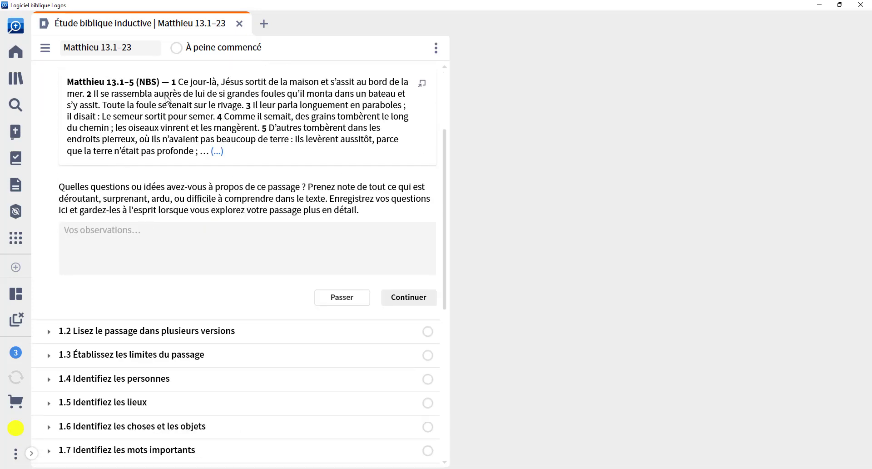
{"action": "scroll", "coordinate": [323, 115], "scroll_direction": "up", "scroll_amount": 1}
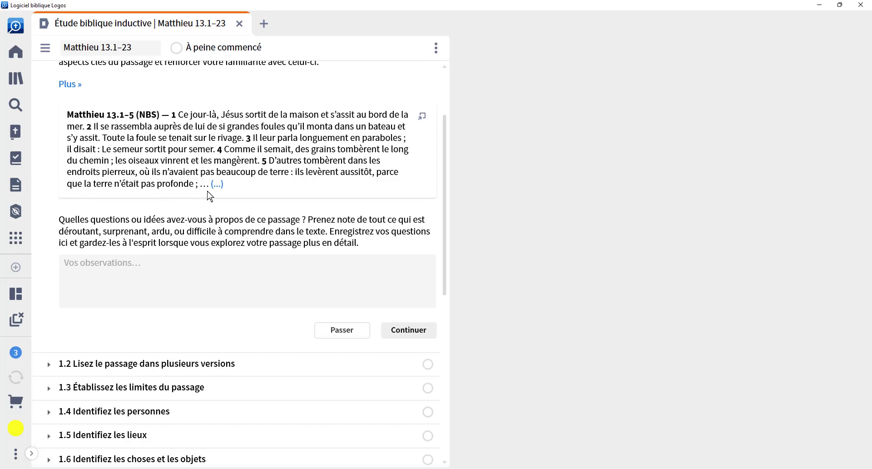
{"action": "left_click", "coordinate": [423, 119]}
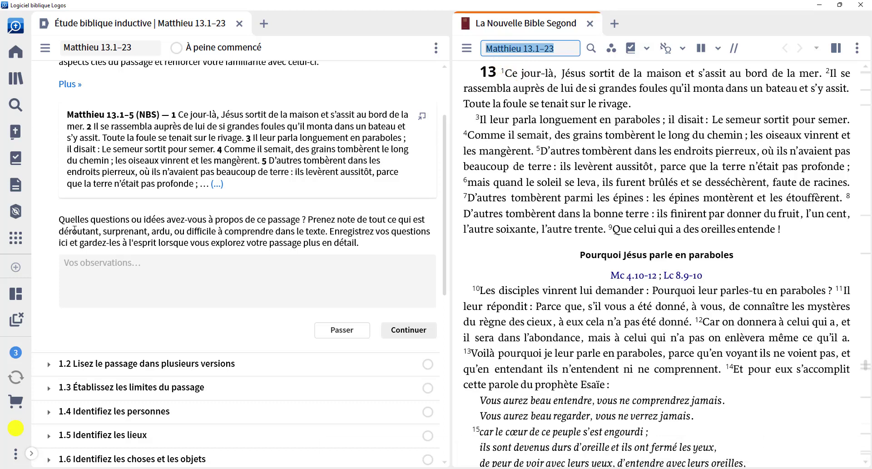
{"action": "left_click", "coordinate": [186, 265]}
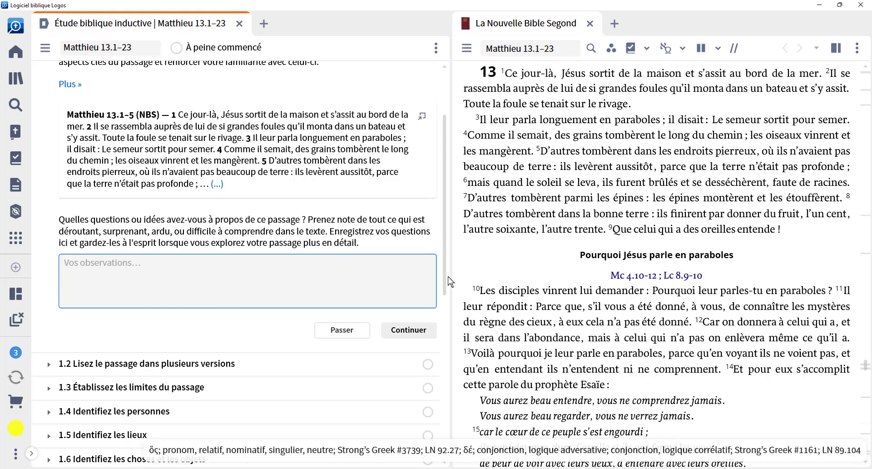
{"action": "left_click", "coordinate": [417, 332]}
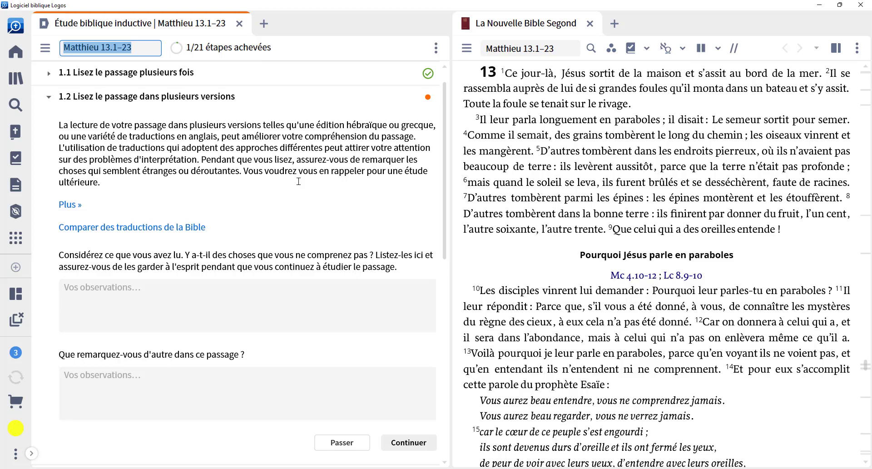
Step: Open the Bible translation comparison for step 1.2 and check its list of compared versions
{"action": "left_click", "coordinate": [171, 228]}
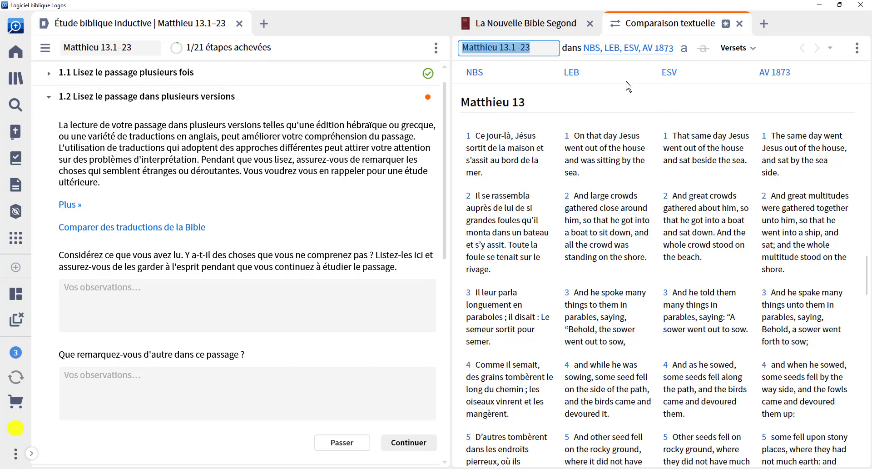
{"action": "left_click", "coordinate": [624, 50]}
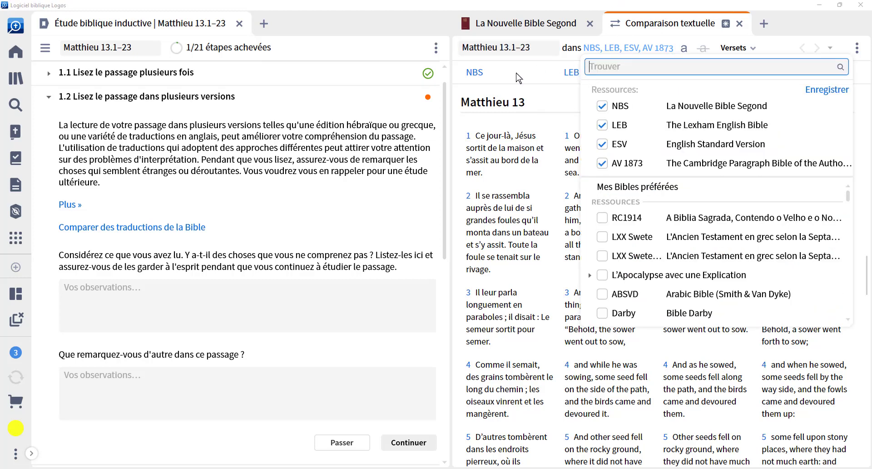
{"action": "key", "text": "Escape"}
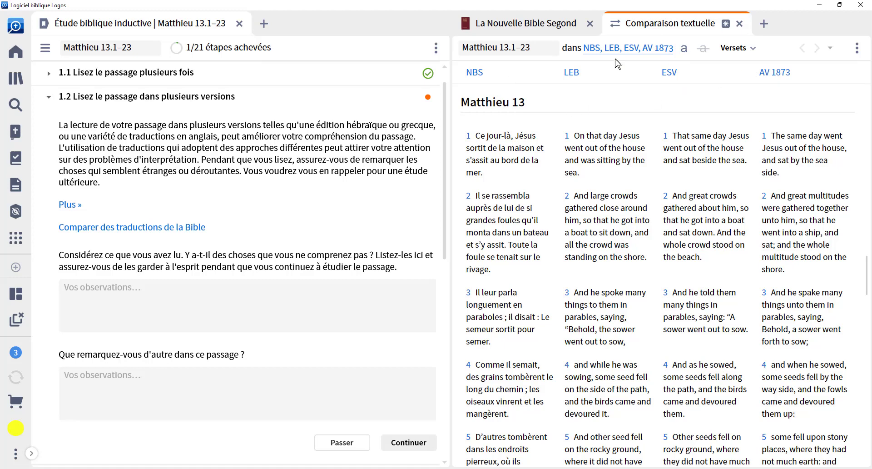
Step: Find the Segond versions, add S21, SER, NEG and LSG to the comparison, and remove LEB, ESV and AV 1873
{"action": "left_click", "coordinate": [631, 49]}
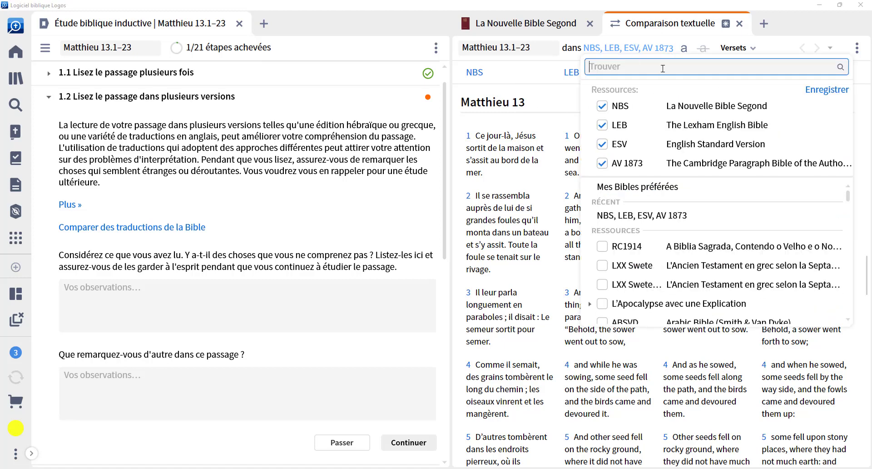
{"action": "type", "text": "segond"}
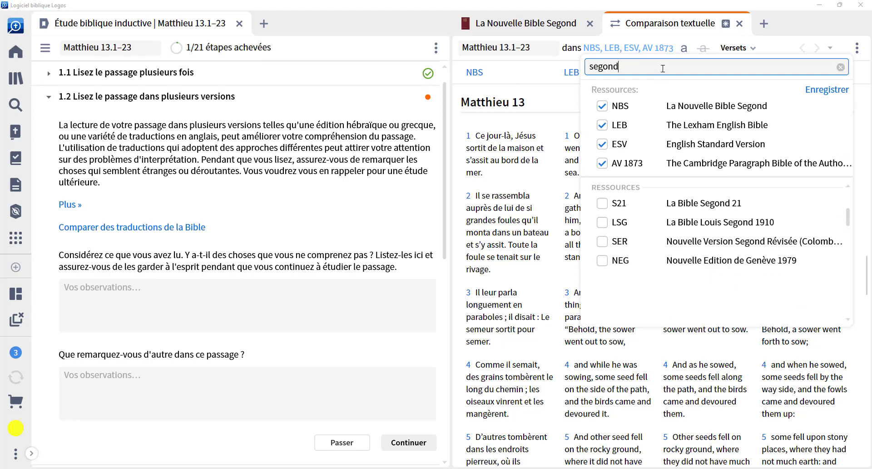
{"action": "left_click", "coordinate": [602, 222]}
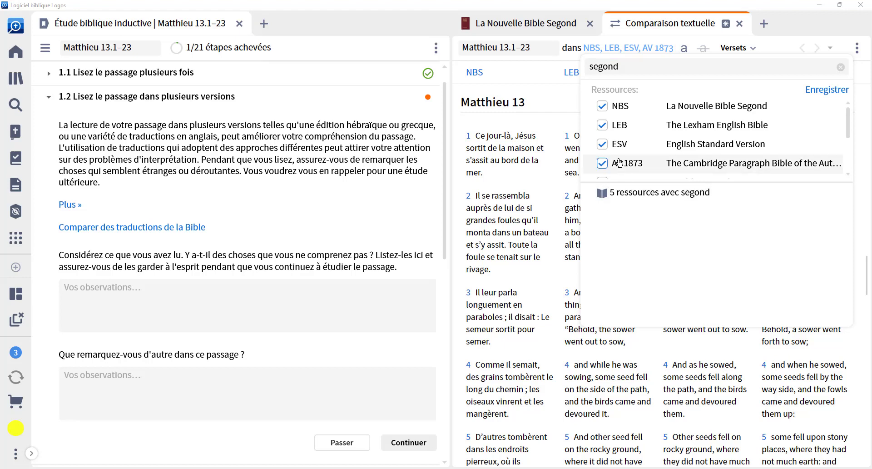
{"action": "left_click", "coordinate": [602, 144]}
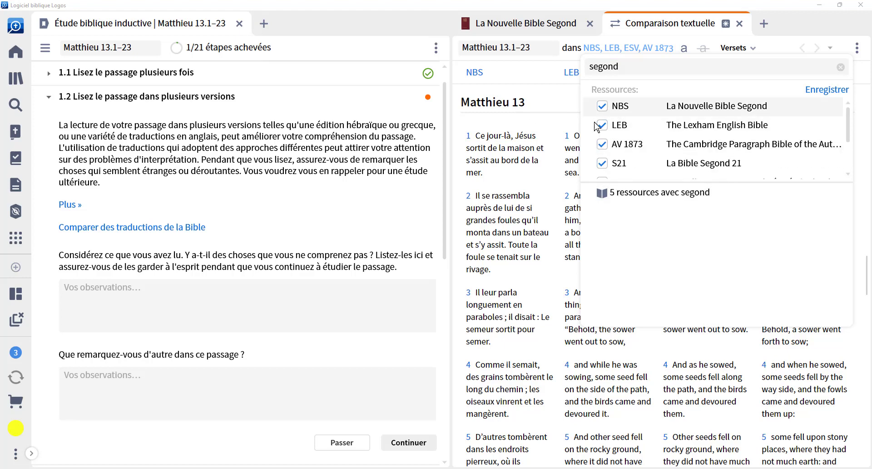
{"action": "left_click", "coordinate": [601, 125]}
{"action": "left_click", "coordinate": [602, 125]}
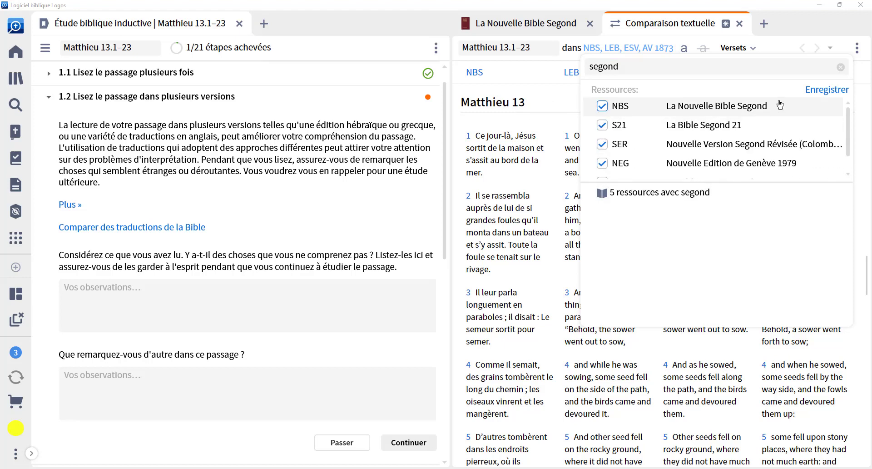
{"action": "left_click", "coordinate": [547, 103]}
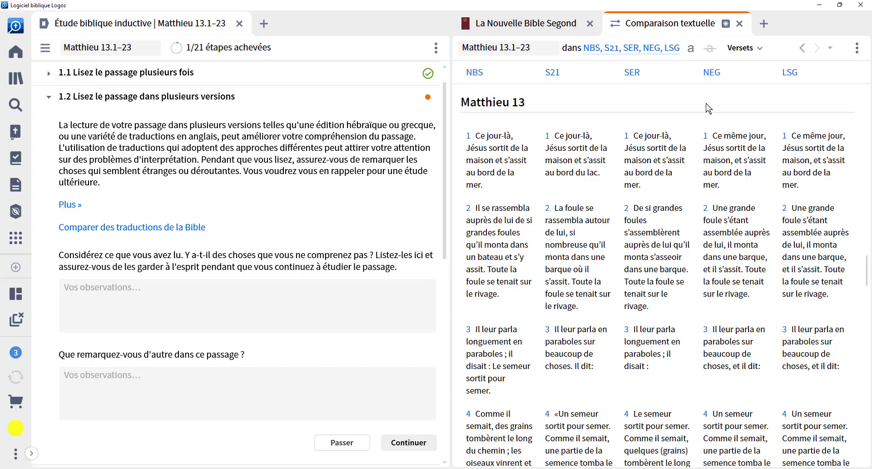
Step: Search the comparison's available Bibles for semeur, then clear the search
{"action": "left_click", "coordinate": [649, 48]}
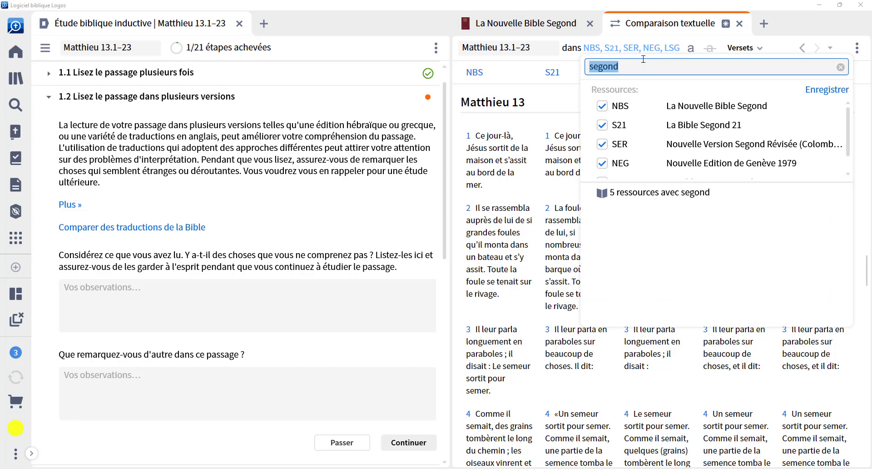
{"action": "type", "text": "semeur"}
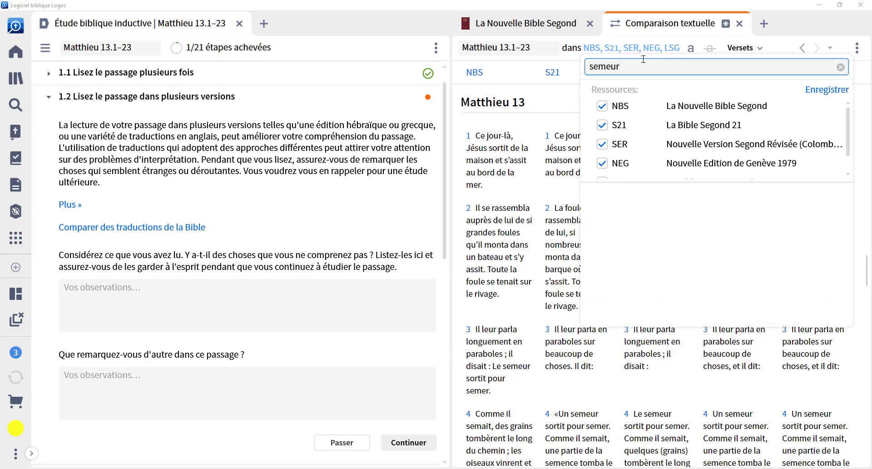
{"action": "scroll", "coordinate": [679, 136], "scroll_direction": "down", "scroll_amount": 1}
{"action": "scroll", "coordinate": [641, 126], "scroll_direction": "up", "scroll_amount": 1}
{"action": "scroll", "coordinate": [695, 129], "scroll_direction": "down", "scroll_amount": 1}
{"action": "left_click_drag", "start_coordinate": [658, 69], "coordinate": [567, 74]}
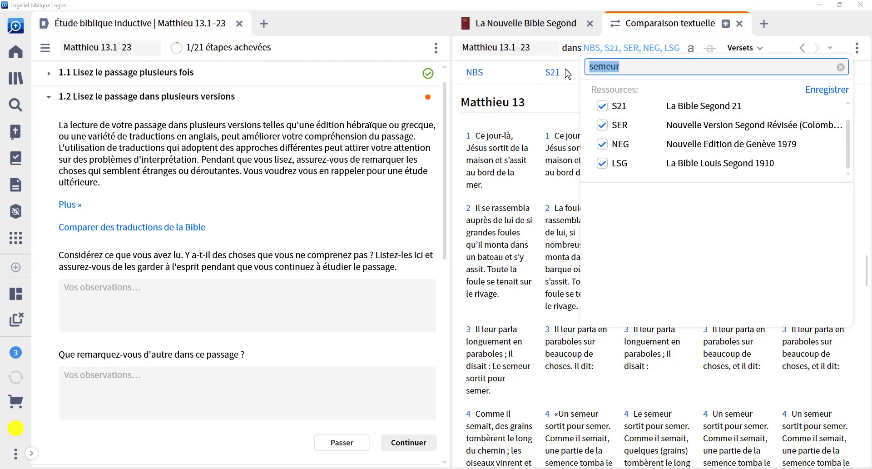
{"action": "left_click", "coordinate": [841, 67]}
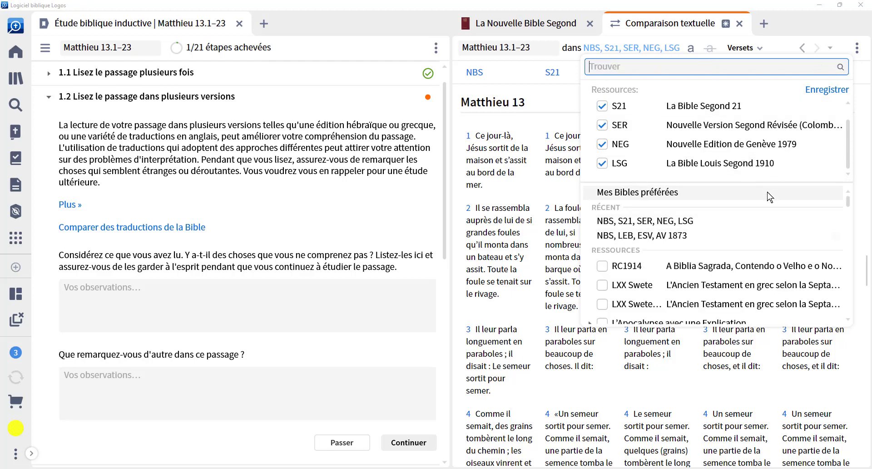
Step: Add La Bible Parole de Vie (PDV) to the compared translations
{"action": "scroll", "coordinate": [770, 196], "scroll_direction": "down", "scroll_amount": 5}
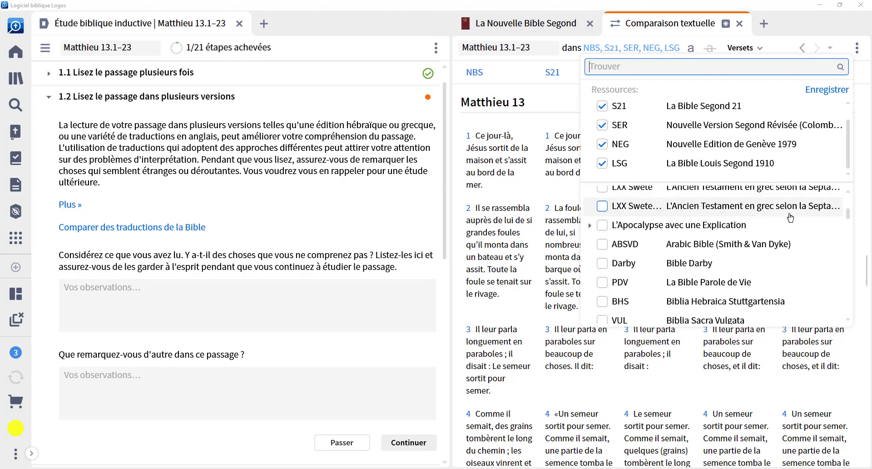
{"action": "left_click", "coordinate": [601, 283]}
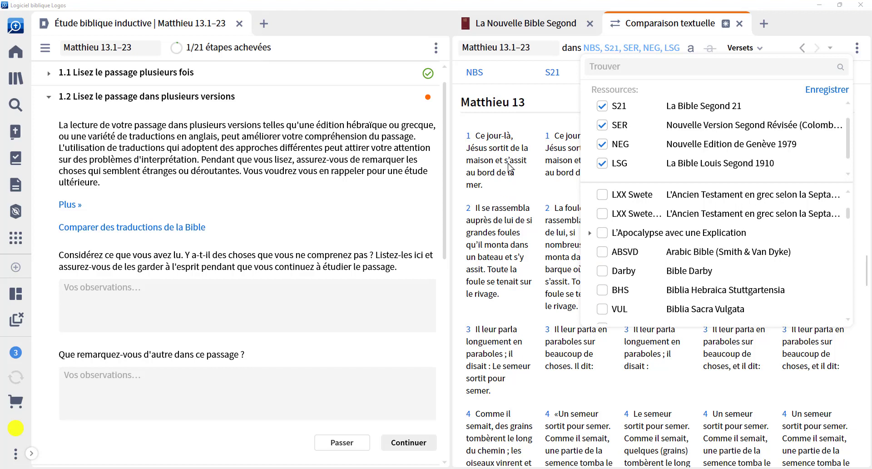
{"action": "left_click", "coordinate": [554, 108]}
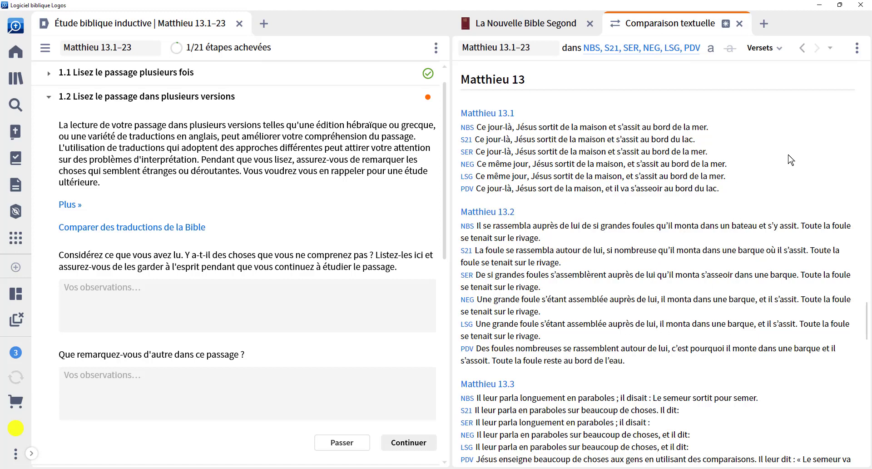
Step: Read the first verses in the compared translations and complete step 1.2 with both observation fields left blank
{"action": "scroll", "coordinate": [791, 160], "scroll_direction": "down", "scroll_amount": 1}
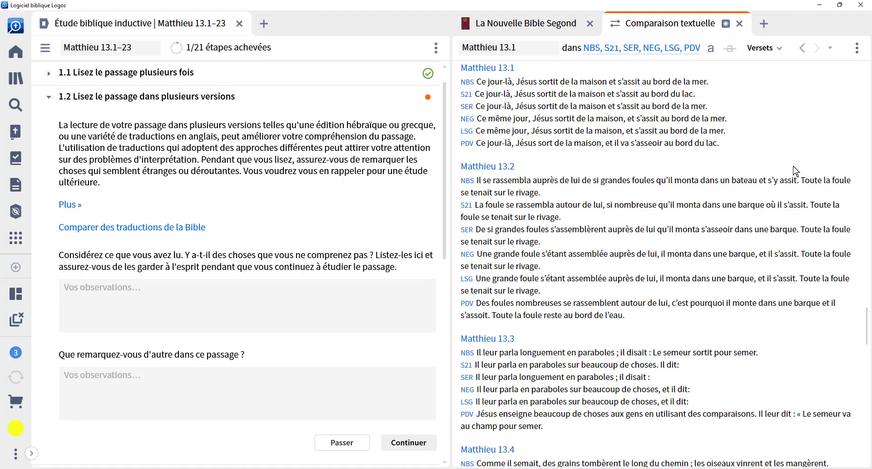
{"action": "scroll", "coordinate": [794, 157], "scroll_direction": "down", "scroll_amount": 8}
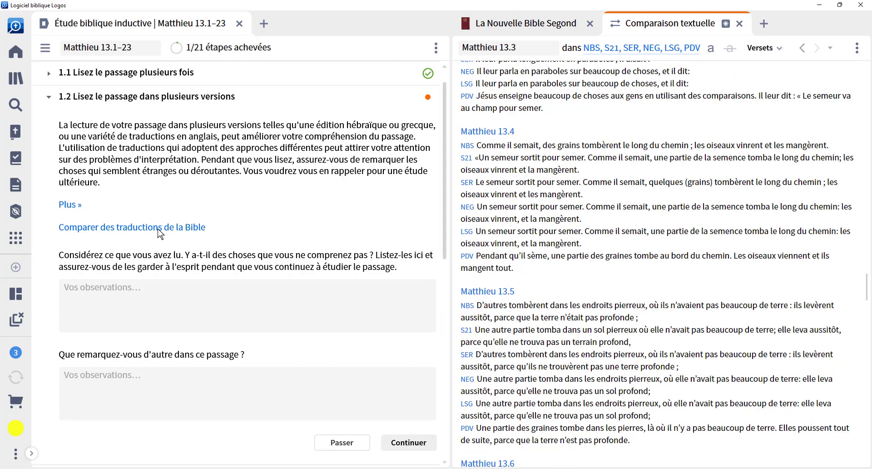
{"action": "left_click", "coordinate": [102, 295]}
{"action": "left_click", "coordinate": [138, 398]}
{"action": "scroll", "coordinate": [333, 215], "scroll_direction": "down", "scroll_amount": 3}
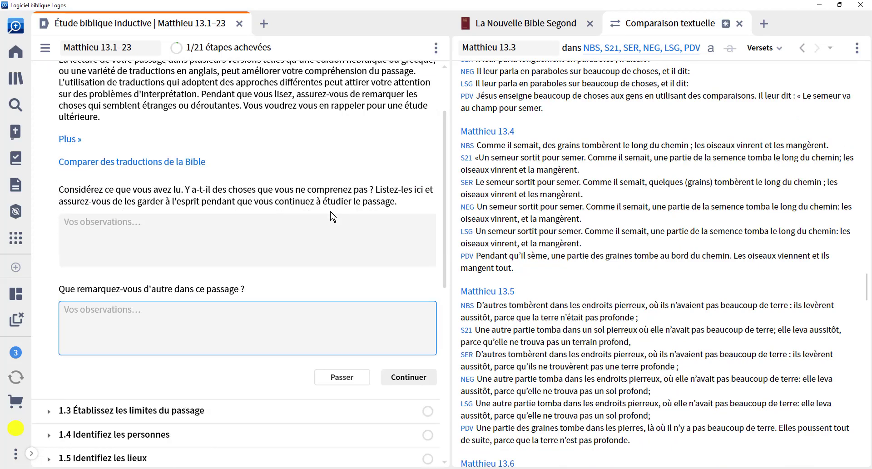
{"action": "left_click", "coordinate": [395, 348]}
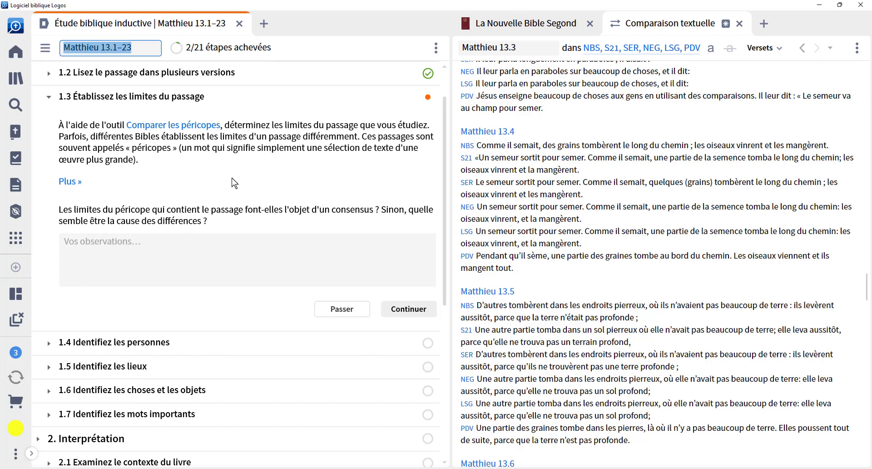
Step: Close the translation comparison and open the pericope comparison from step 1.3 in a maximized window
{"action": "left_click", "coordinate": [738, 24]}
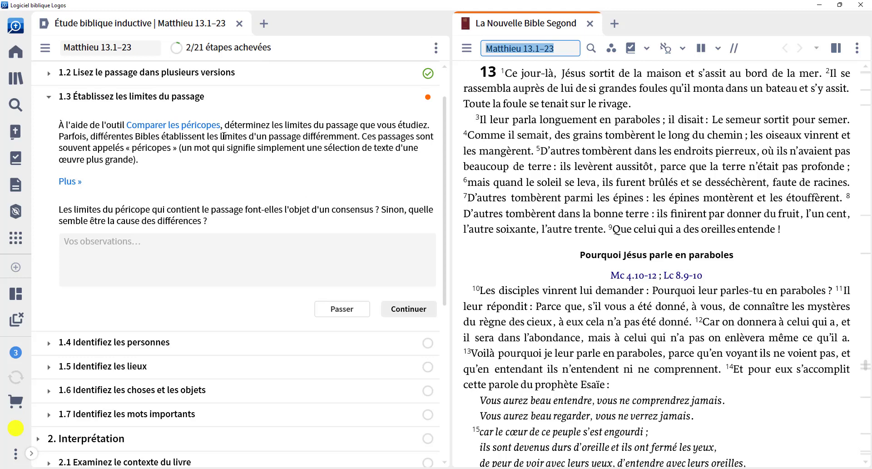
{"action": "left_click", "coordinate": [193, 128]}
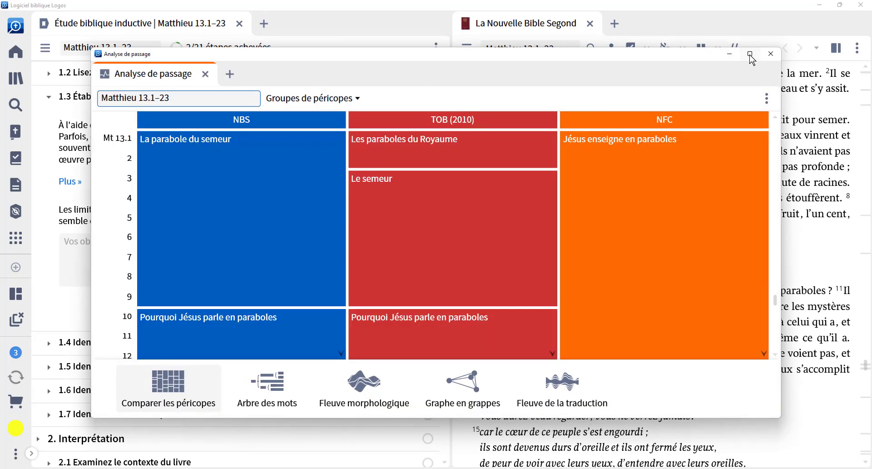
{"action": "left_click", "coordinate": [750, 54]}
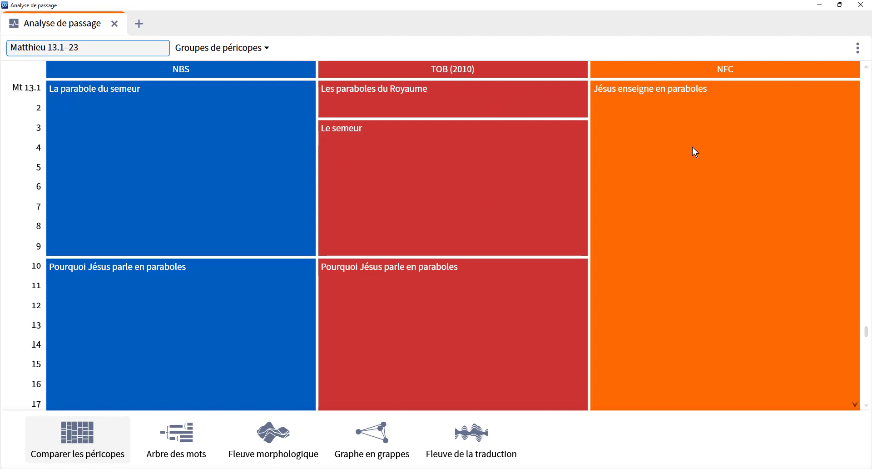
Step: Change the pericope comparison's reference to Matthieu 13.4 to compare the section divisions, and close its window
{"action": "key", "text": "BackSpace"}
{"action": "key", "text": "BackSpace"}
{"action": "key", "text": "BackSpace"}
{"action": "key", "text": "BackSpace"}
{"action": "type", "text": "4"}
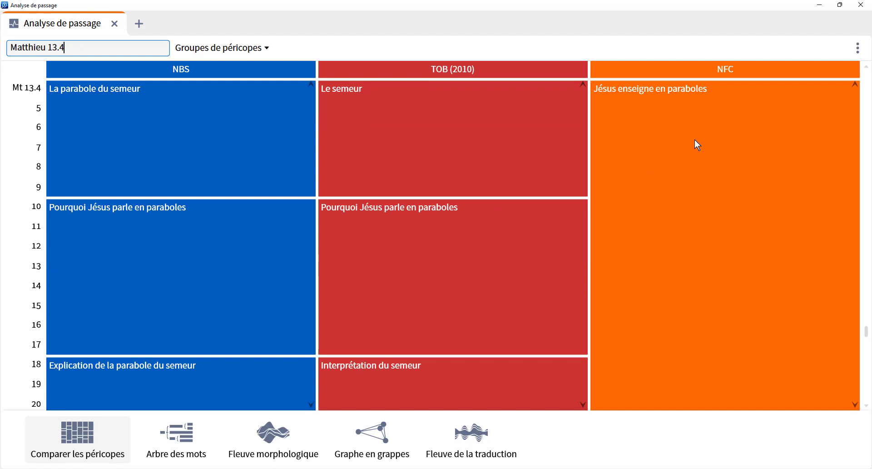
{"action": "left_click", "coordinate": [856, 7]}
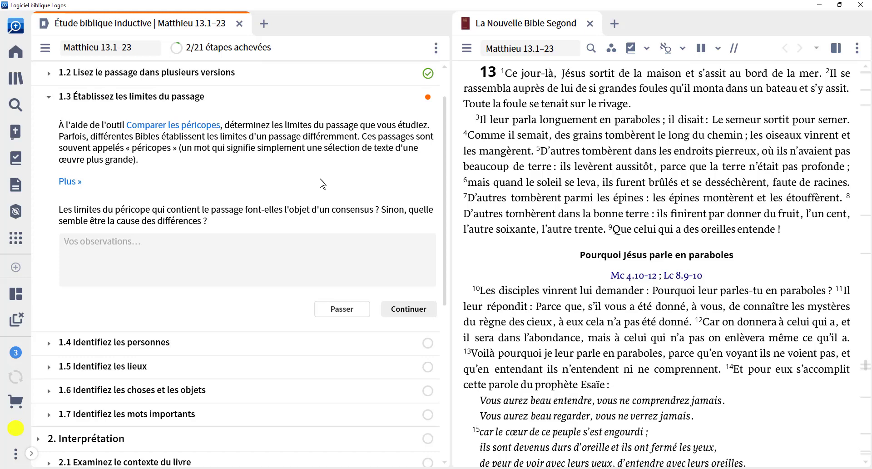
Step: Expand step 1.4 Identifiez les personnes and look over its instructions, biblical characters list and observation question
{"action": "left_click", "coordinate": [585, 26]}
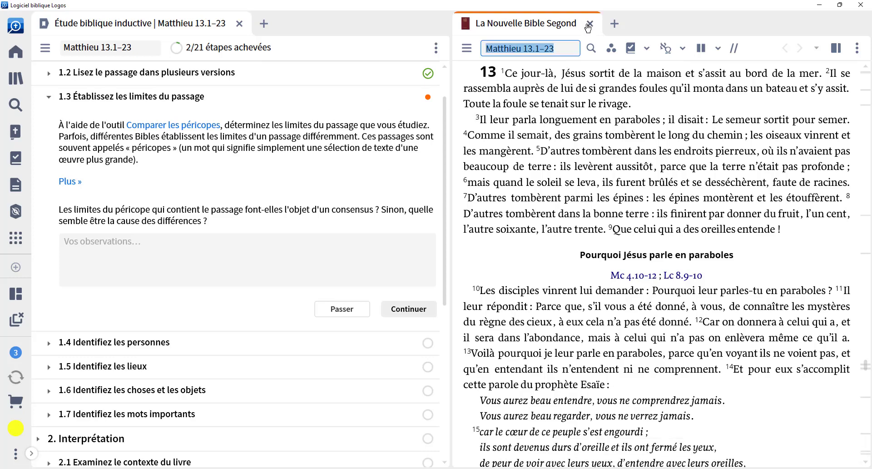
{"action": "left_click", "coordinate": [49, 344]}
{"action": "scroll", "coordinate": [213, 259], "scroll_direction": "down", "scroll_amount": 5}
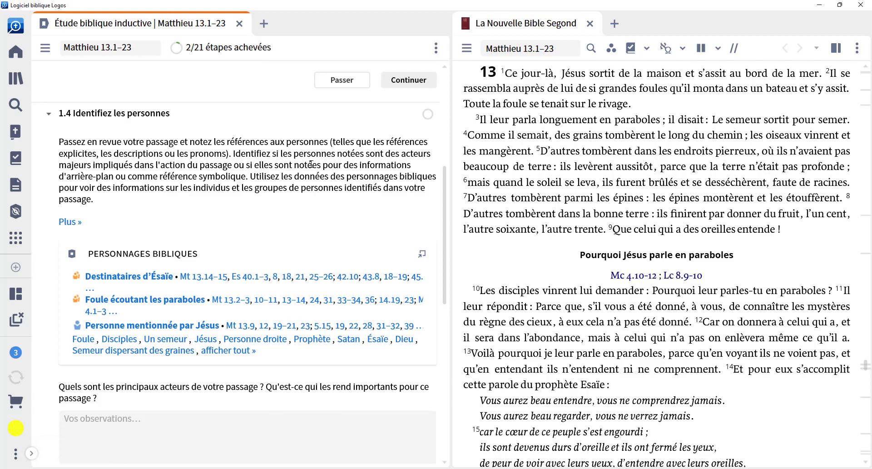
{"action": "scroll", "coordinate": [336, 273], "scroll_direction": "down", "scroll_amount": 5}
{"action": "scroll", "coordinate": [241, 289], "scroll_direction": "down", "scroll_amount": 2}
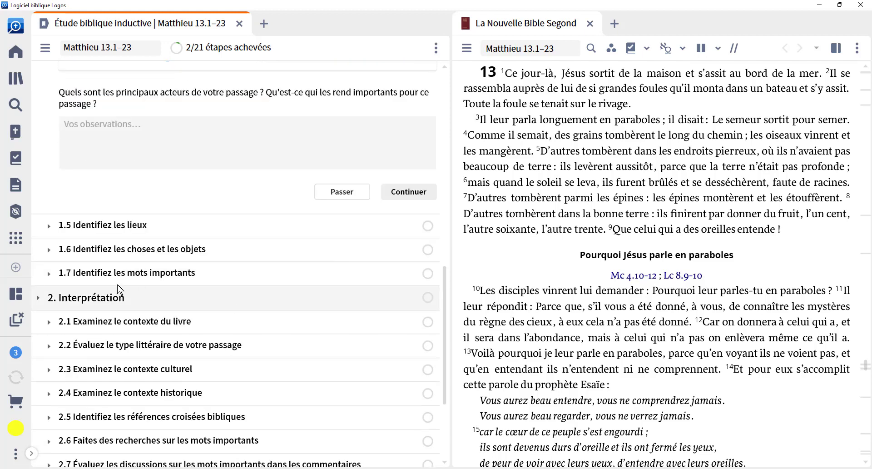
{"action": "scroll", "coordinate": [244, 171], "scroll_direction": "up", "scroll_amount": 1}
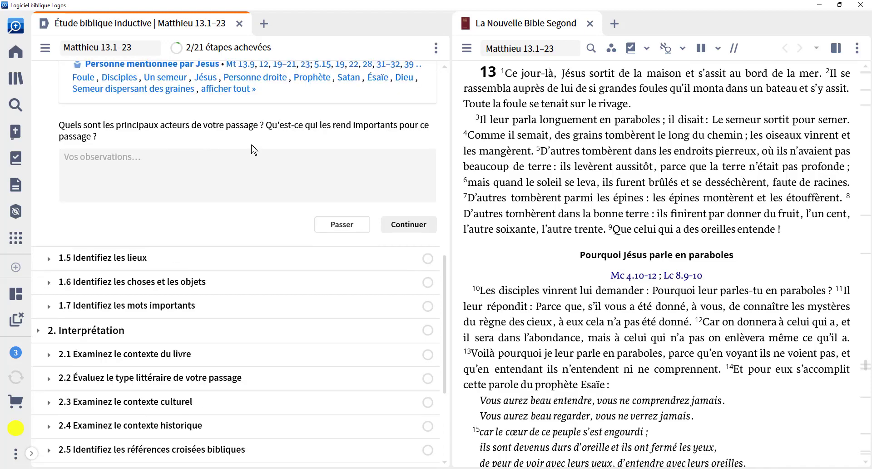
{"action": "scroll", "coordinate": [241, 200], "scroll_direction": "up", "scroll_amount": 4}
{"action": "scroll", "coordinate": [244, 195], "scroll_direction": "up", "scroll_amount": 8}
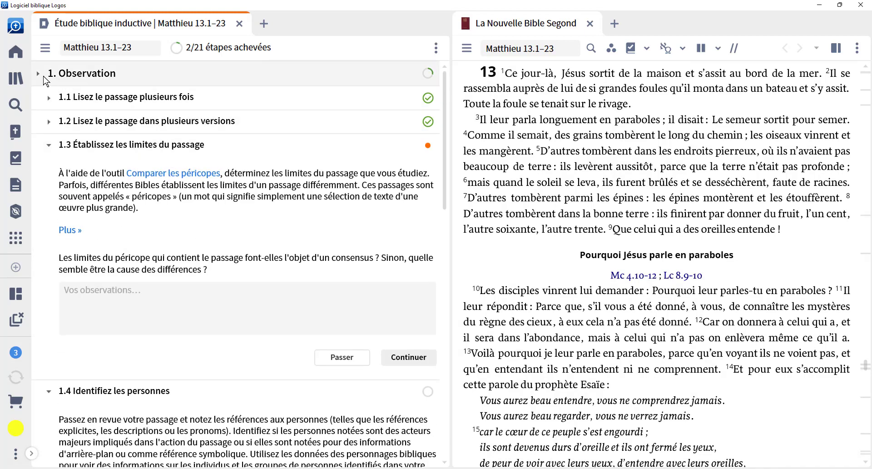
Step: Collapse the details of steps 1.3 and 1.4 and look through the plan's remaining steps down to 3.3
{"action": "left_click", "coordinate": [43, 75]}
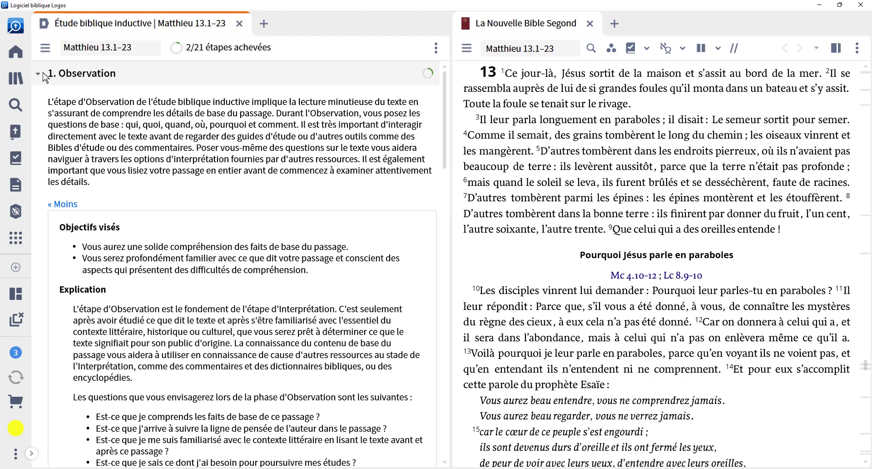
{"action": "left_click", "coordinate": [39, 74]}
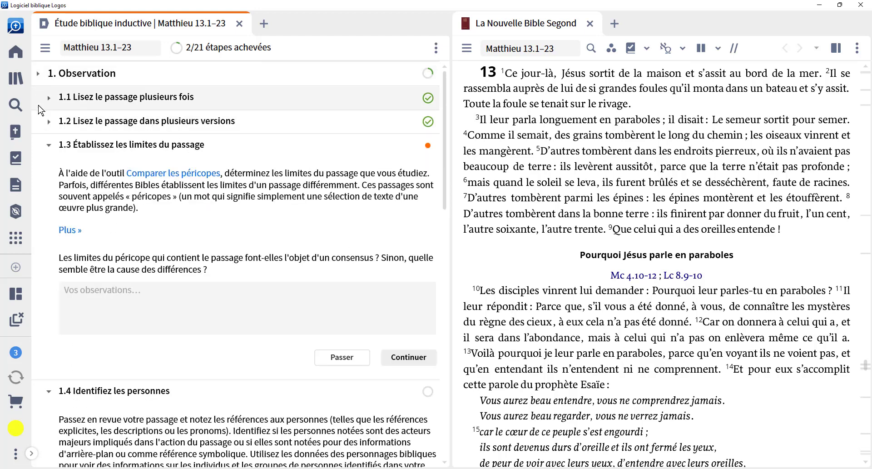
{"action": "left_click", "coordinate": [48, 145]}
{"action": "left_click", "coordinate": [49, 170]}
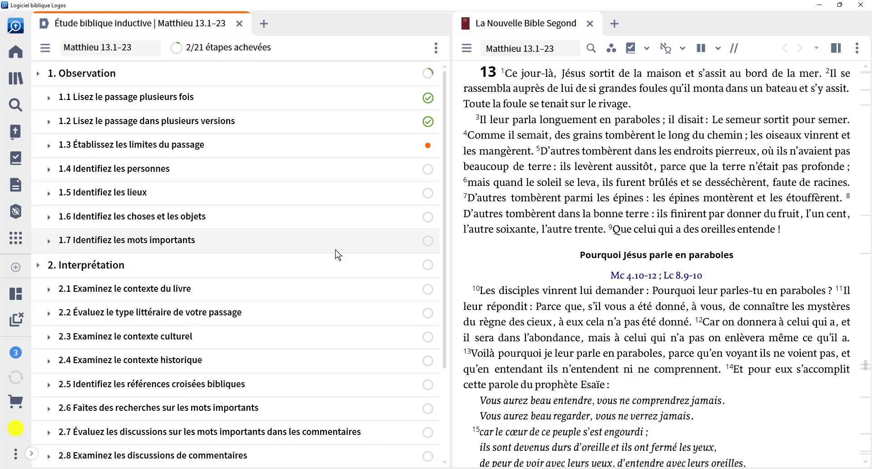
{"action": "scroll", "coordinate": [339, 250], "scroll_direction": "down", "scroll_amount": 3}
{"action": "scroll", "coordinate": [339, 247], "scroll_direction": "down", "scroll_amount": 3}
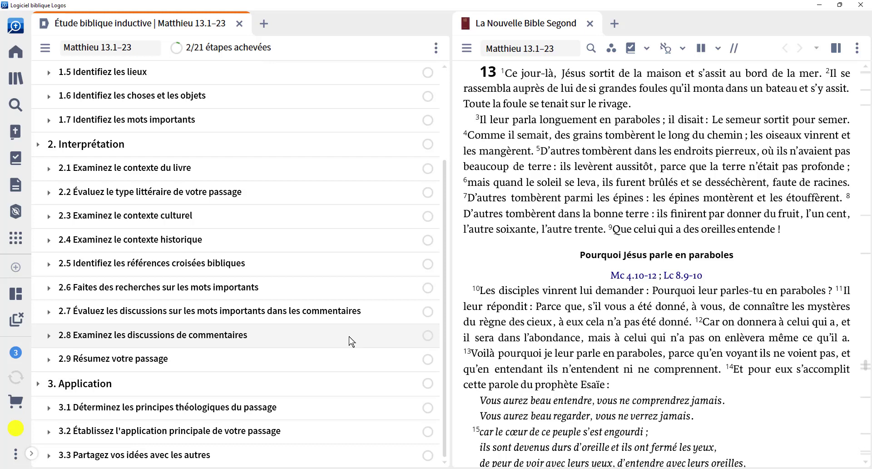
{"action": "scroll", "coordinate": [351, 342], "scroll_direction": "up", "scroll_amount": 3}
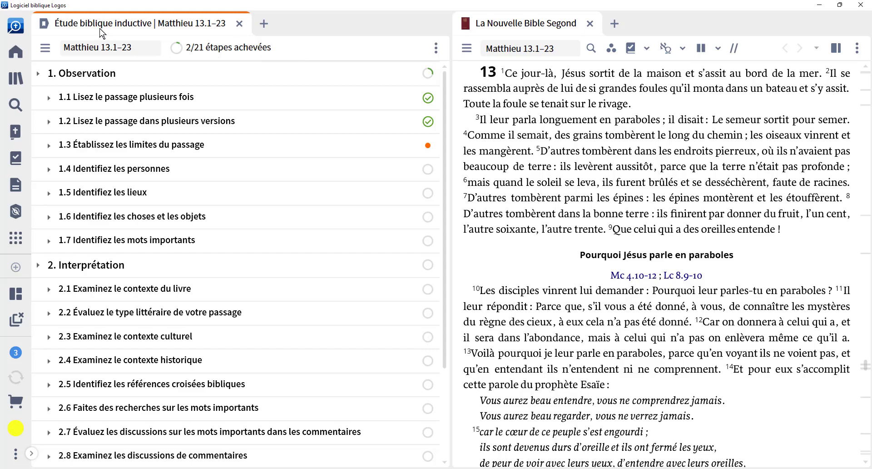
Step: Close the Étude biblique inductive plan on Matthieu 13.1–23 and La Nouvelle Bible Segond to clear the workspace
{"action": "left_click", "coordinate": [239, 28]}
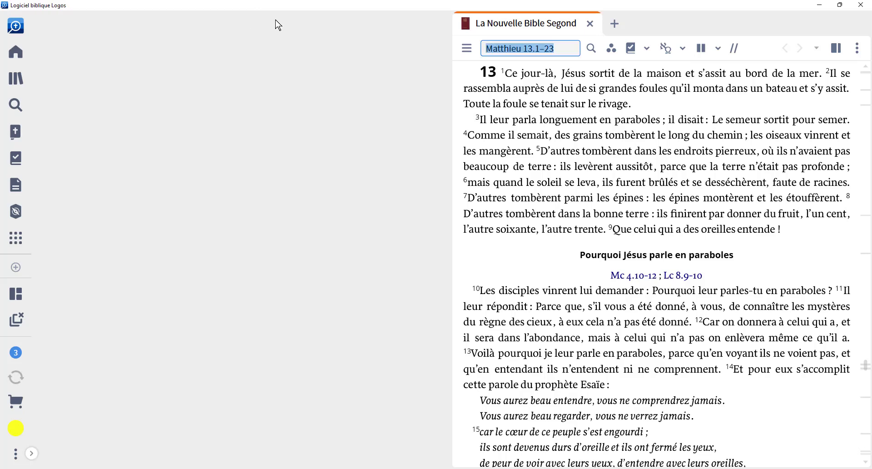
{"action": "left_click", "coordinate": [590, 23]}
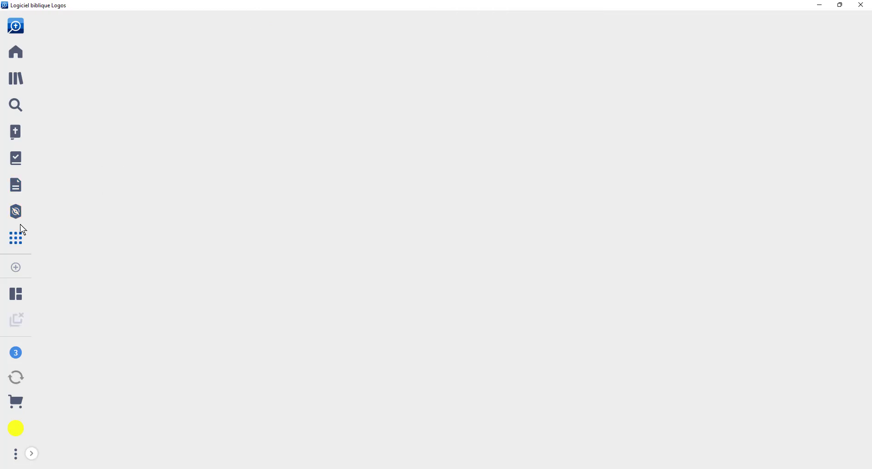
Step: Open the guides list and look over the available Plans d'étude, from Dévotion quotidienne to Préparation de sermon thématique
{"action": "left_click", "coordinate": [30, 213]}
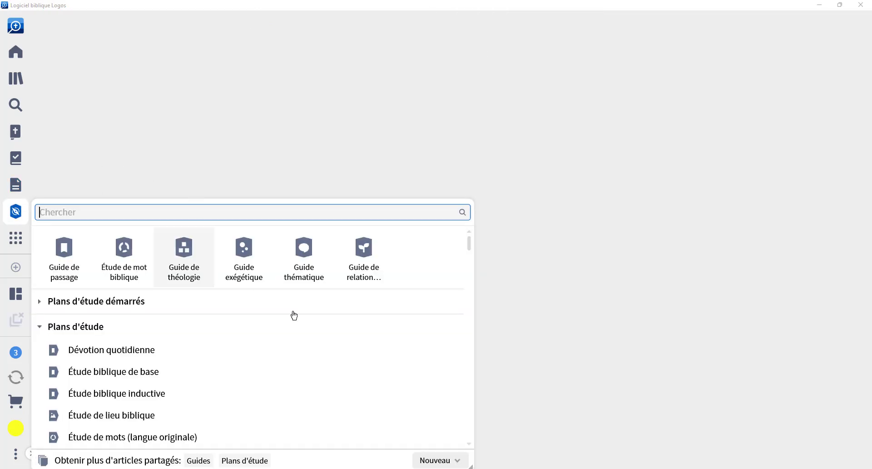
{"action": "scroll", "coordinate": [411, 304], "scroll_direction": "down", "scroll_amount": 2}
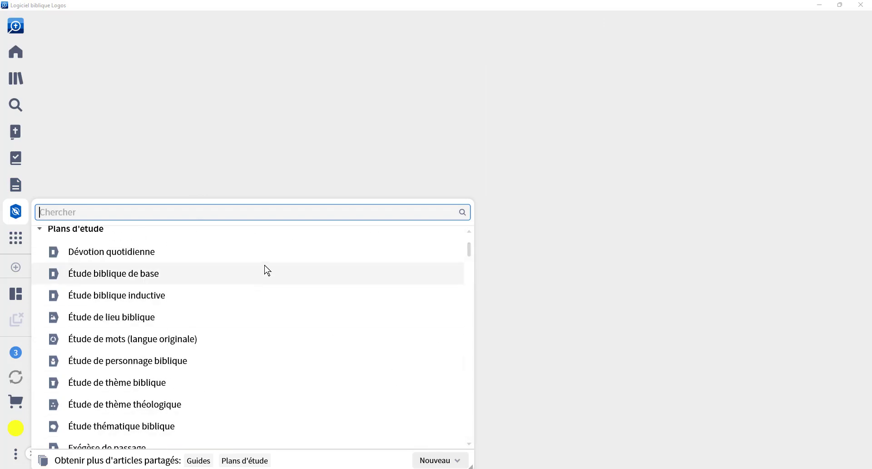
{"action": "scroll", "coordinate": [324, 273], "scroll_direction": "down", "scroll_amount": 2}
{"action": "scroll", "coordinate": [324, 277], "scroll_direction": "down", "scroll_amount": 1}
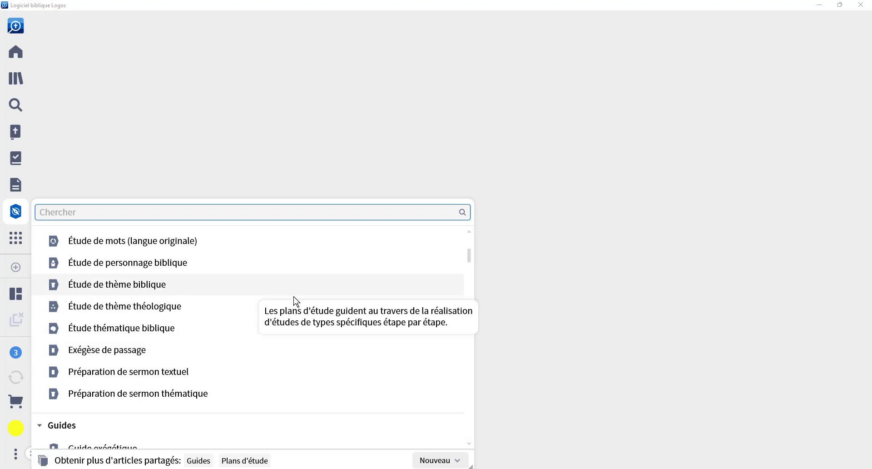
{"action": "scroll", "coordinate": [324, 277], "scroll_direction": "up", "scroll_amount": 1}
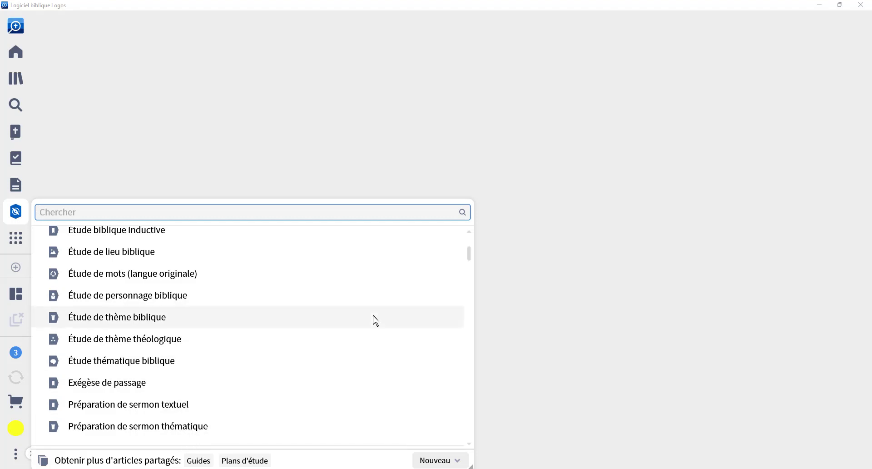
{"action": "scroll", "coordinate": [375, 320], "scroll_direction": "up", "scroll_amount": 2}
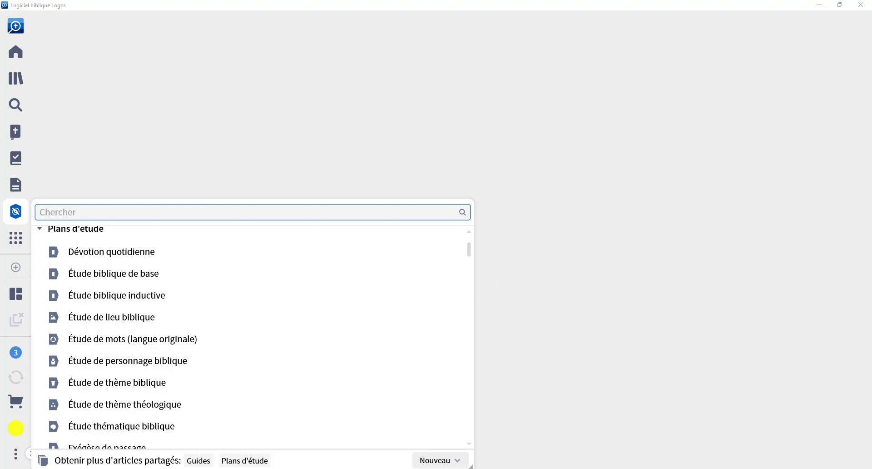
{"action": "key", "text": "Escape"}
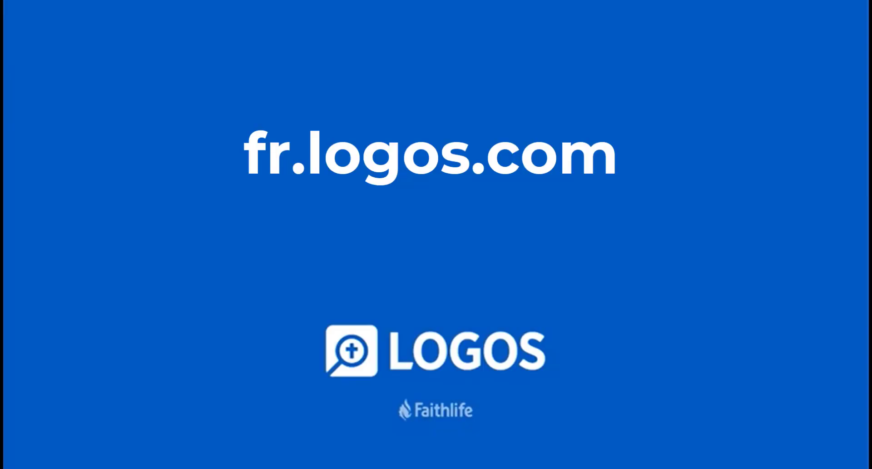